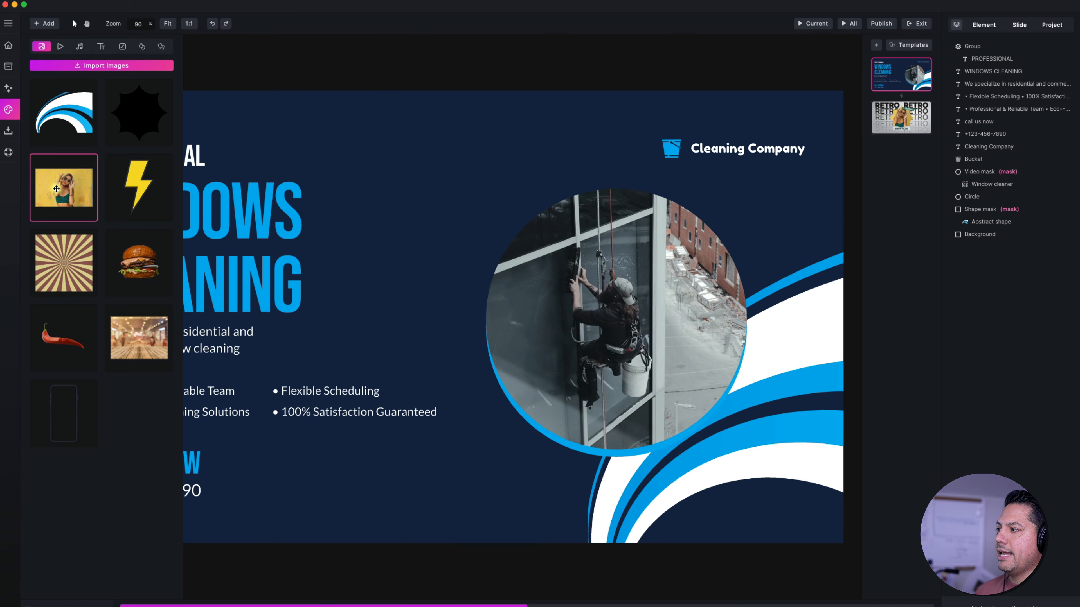
Step: Add the photo of the woman in sunglasses to the slide and place it over the WINDOWS CLEANING headline
drag(56, 189, 316, 217)
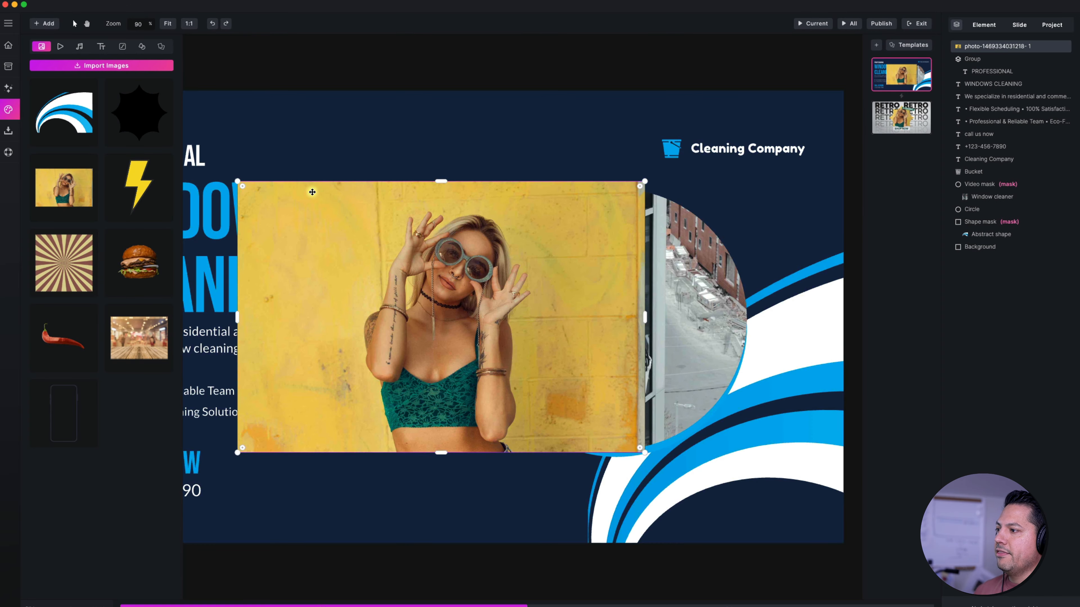
click(304, 152)
drag(388, 236, 314, 219)
Step: Move the window cleaner video to the slide's upper right and the blue circle to its lower centre, partly behind the photo
click(583, 317)
drag(582, 317, 694, 262)
click(317, 309)
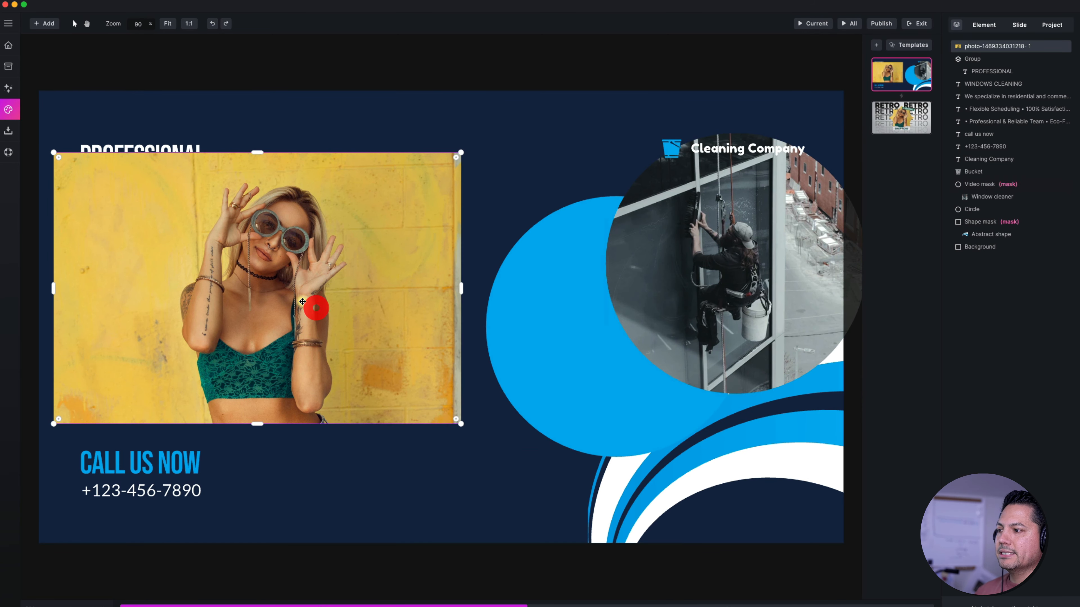
drag(532, 330, 385, 399)
Step: Mask the woman's photo with the blue circle
click(229, 301)
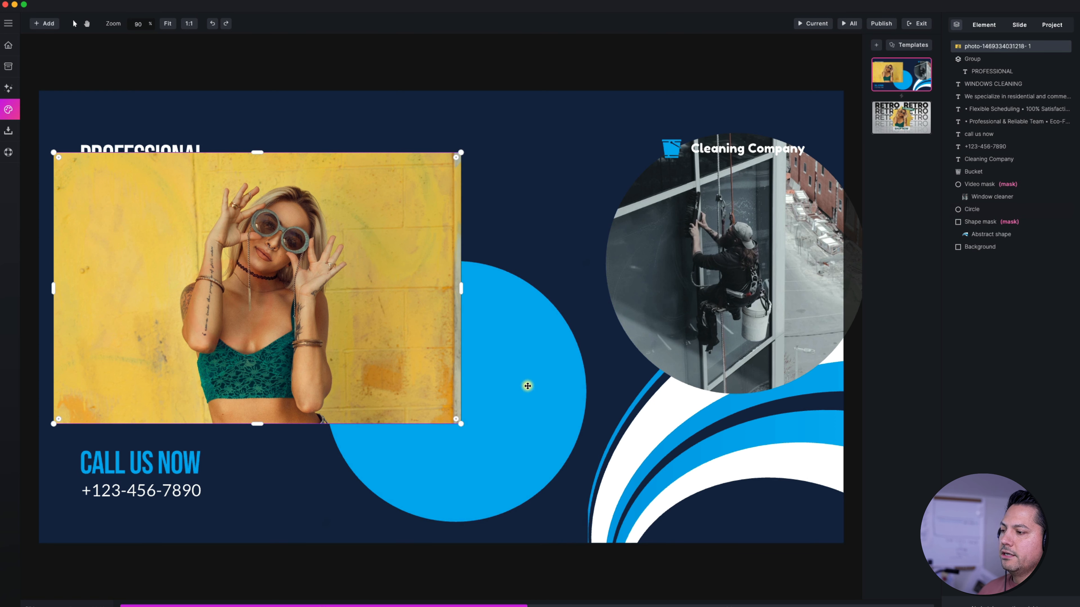
shift+click(520, 405)
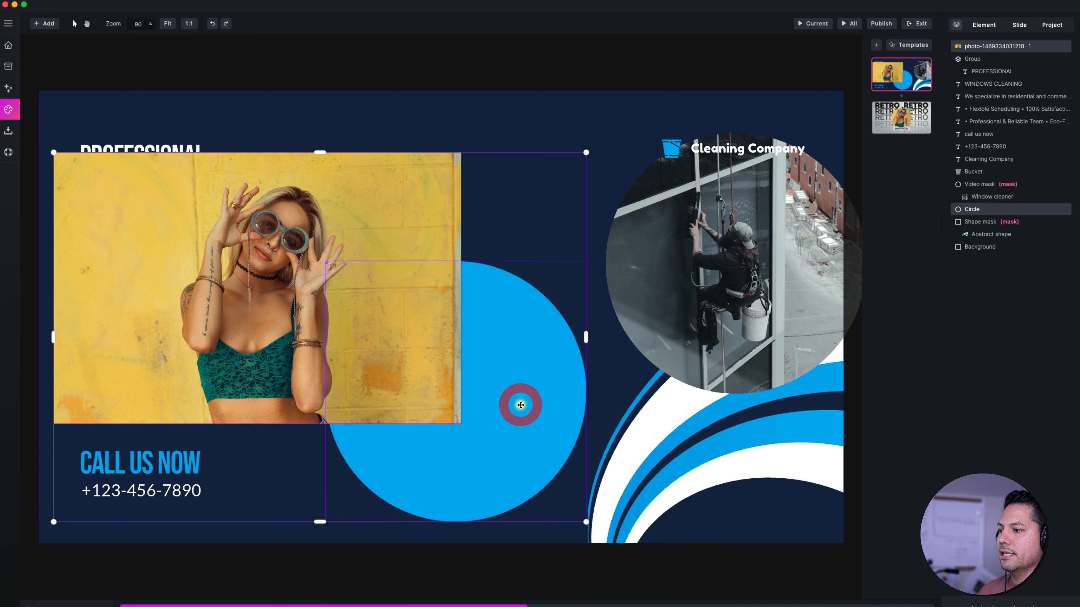
right_click(474, 344)
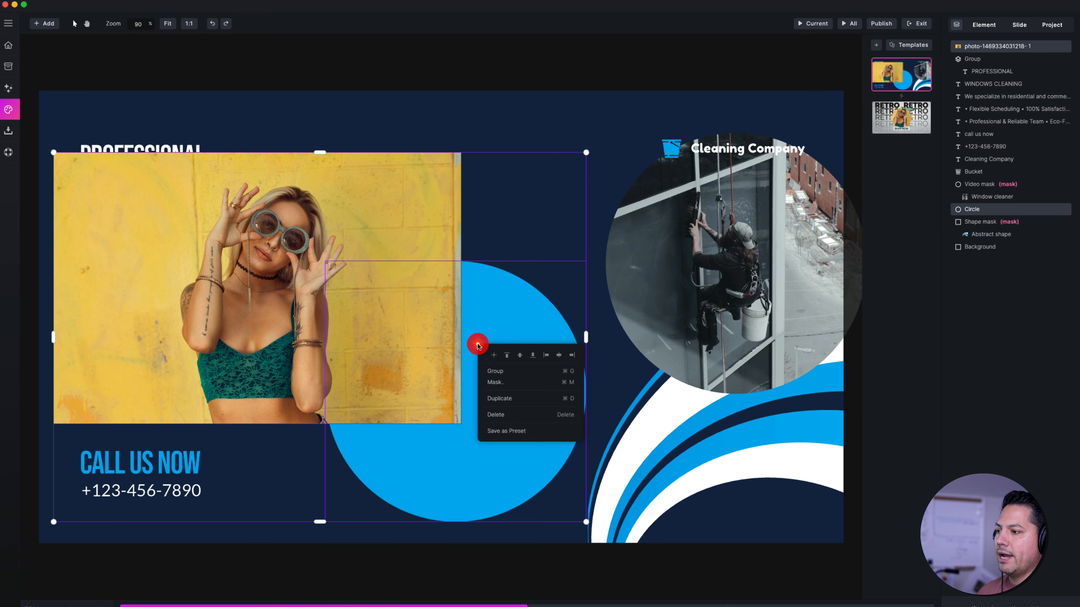
mouse_move(502, 384)
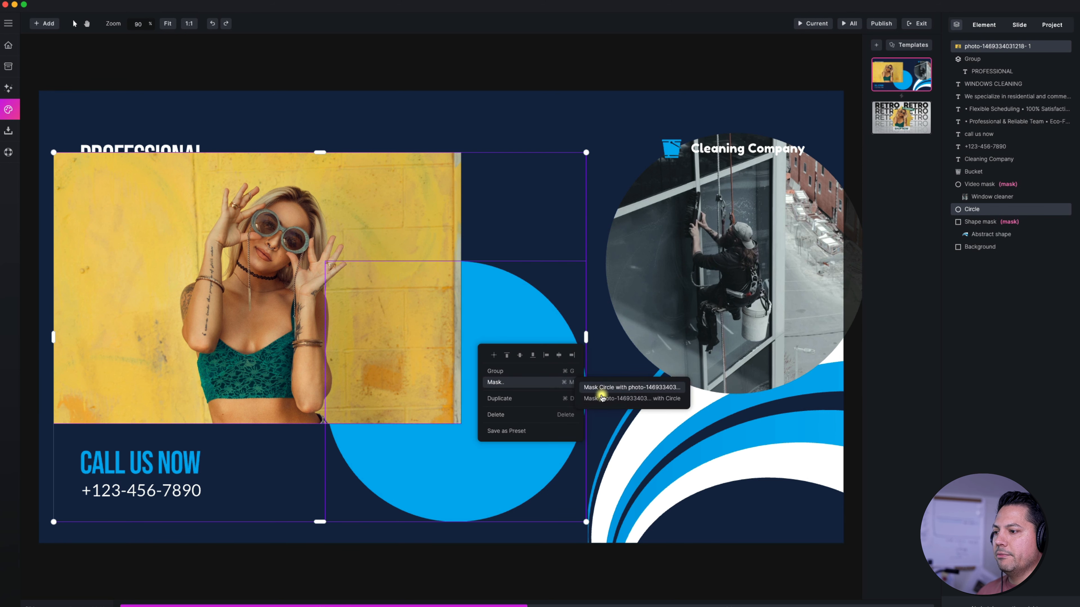
click(660, 399)
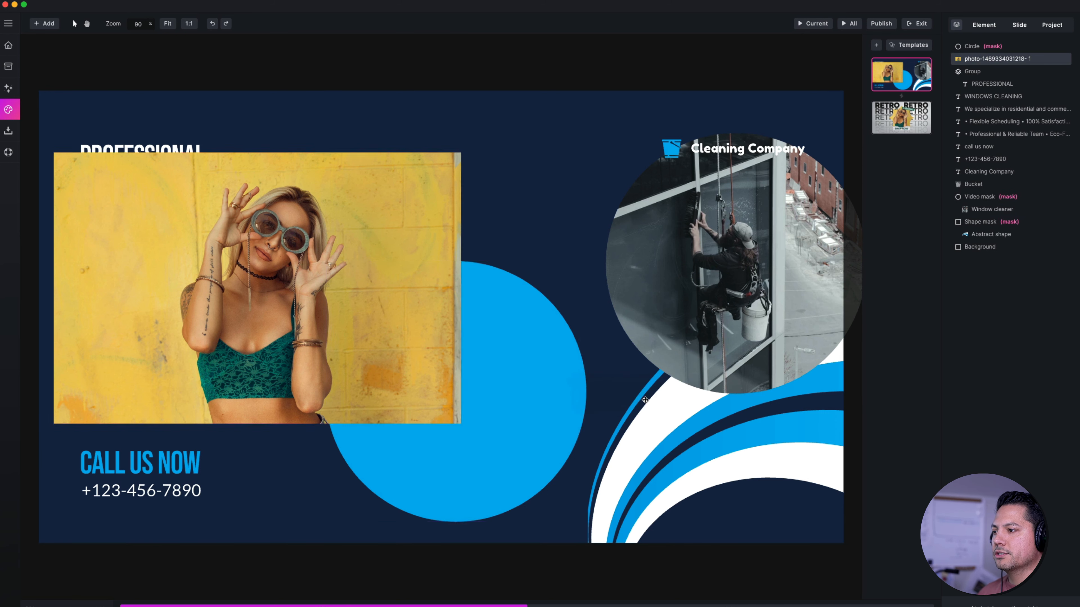
Step: Position the circular mask near the slide's centre and adjust the photo inside it so the woman fills the circle
click(433, 341)
drag(423, 353, 415, 321)
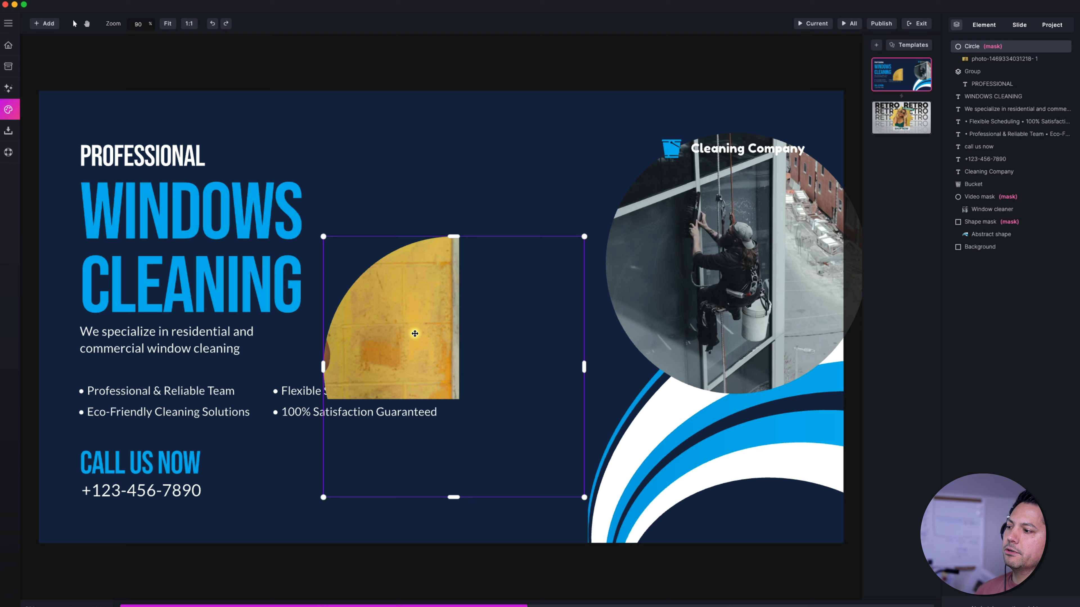
double_click(415, 333)
mouse_move(507, 330)
mouse_down()
mouse_move(423, 302)
mouse_move(316, 236)
mouse_move(277, 309)
mouse_move(477, 287)
mouse_move(532, 308)
mouse_move(516, 327)
mouse_up()
click(558, 251)
click(634, 322)
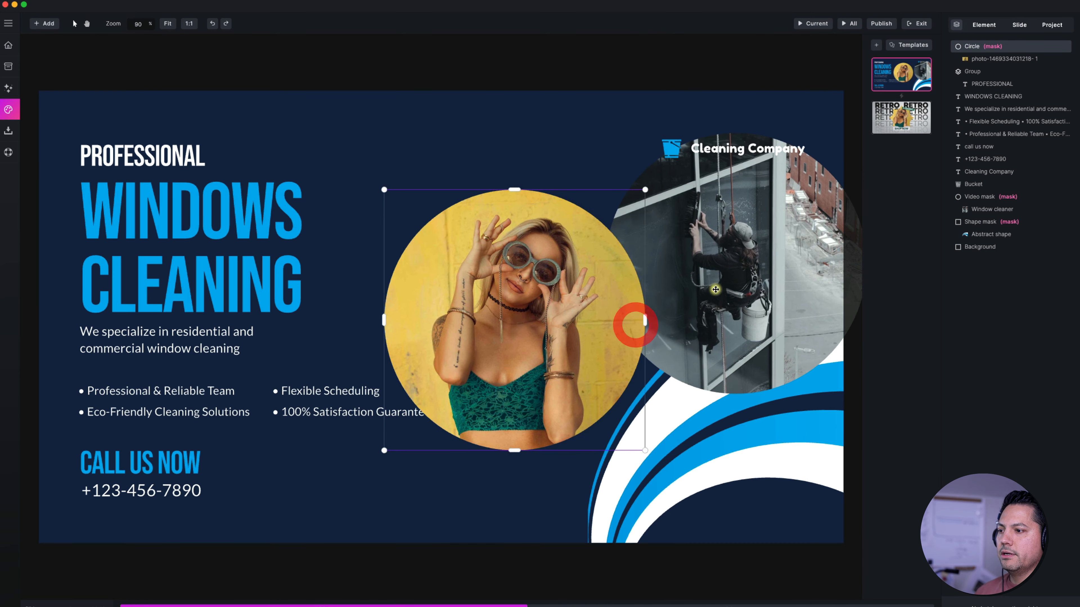
Step: Move the window cleaner video circle so it overlaps the photo circle, and bring it to the front
drag(747, 313, 655, 332)
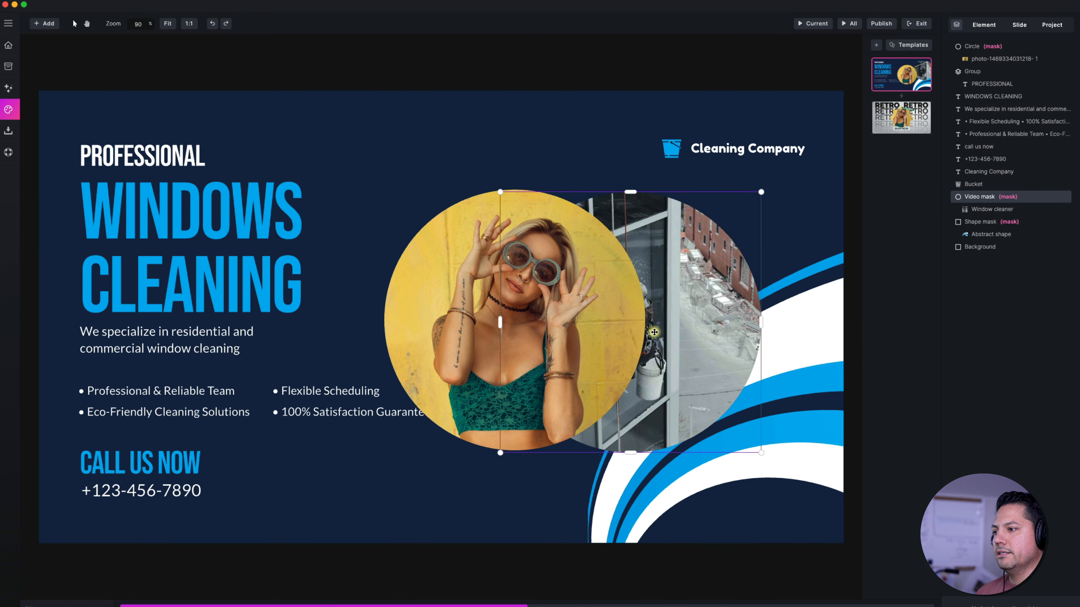
click(797, 209)
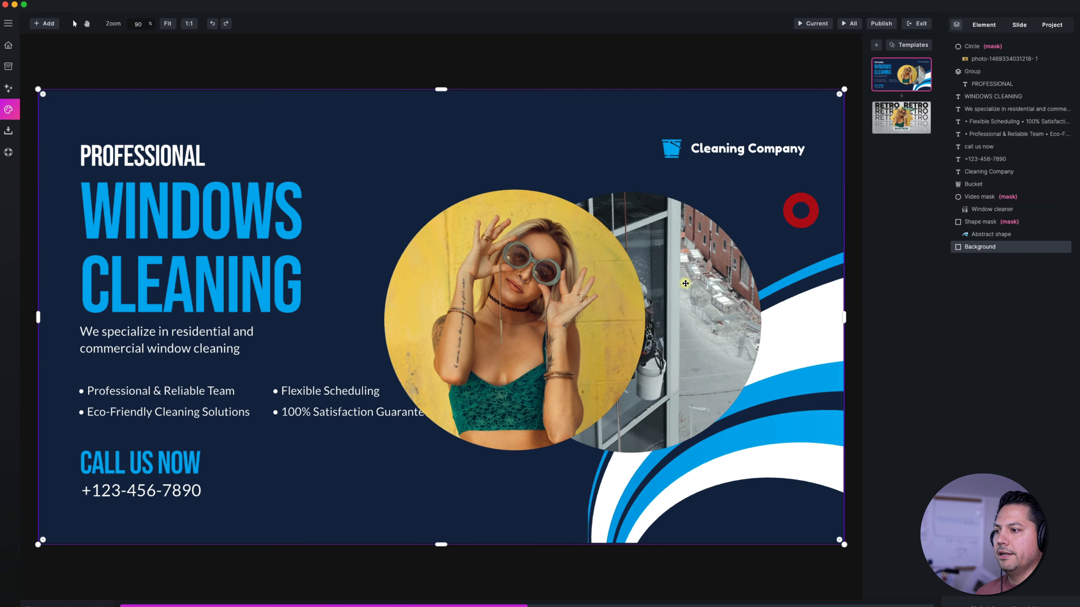
click(682, 282)
right_click(681, 303)
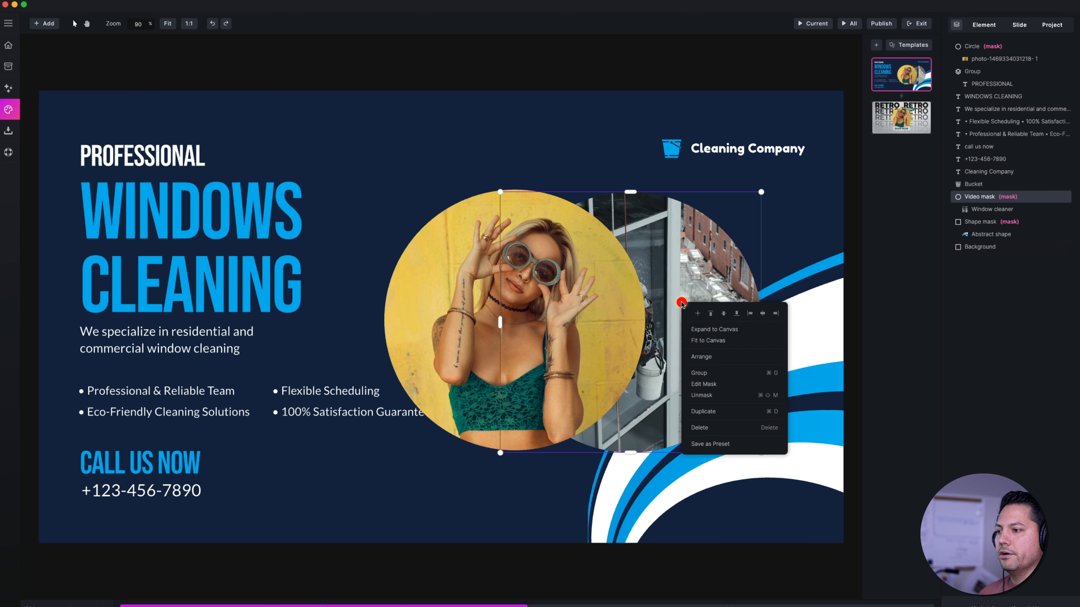
mouse_move(706, 357)
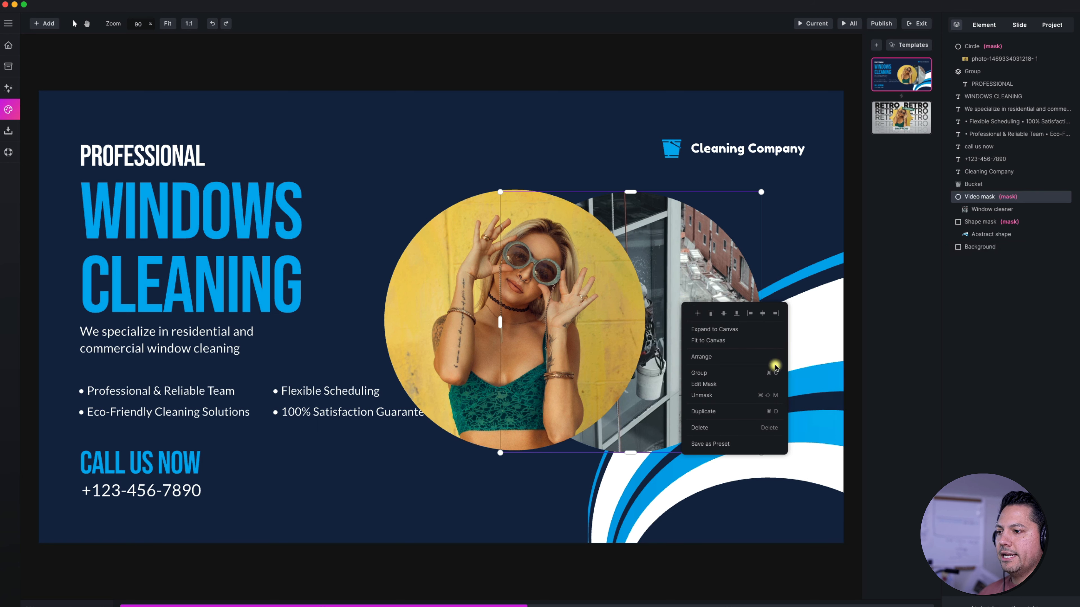
click(802, 357)
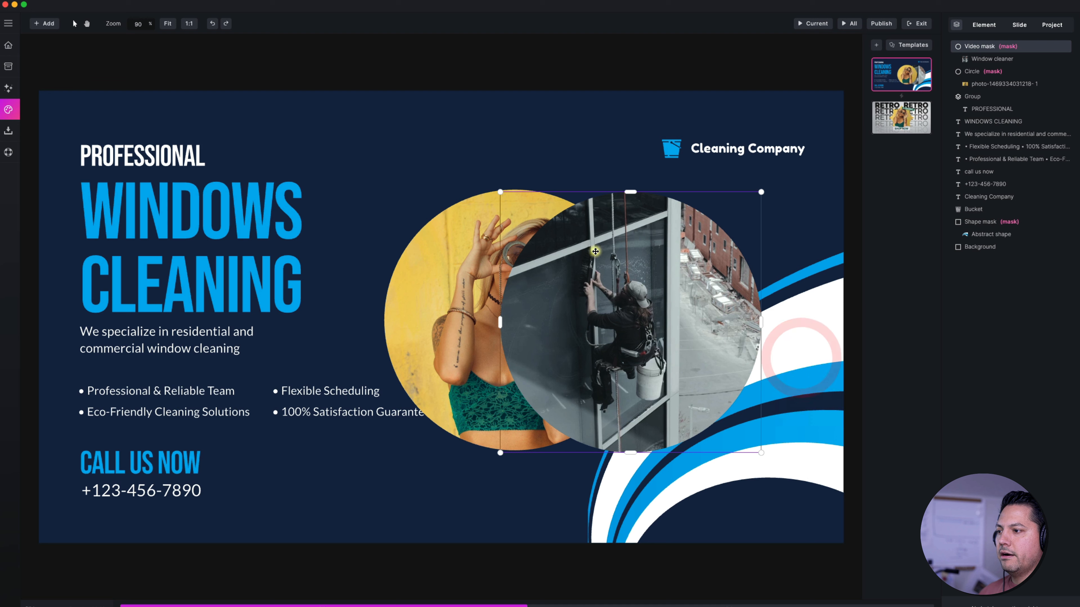
drag(576, 311, 569, 309)
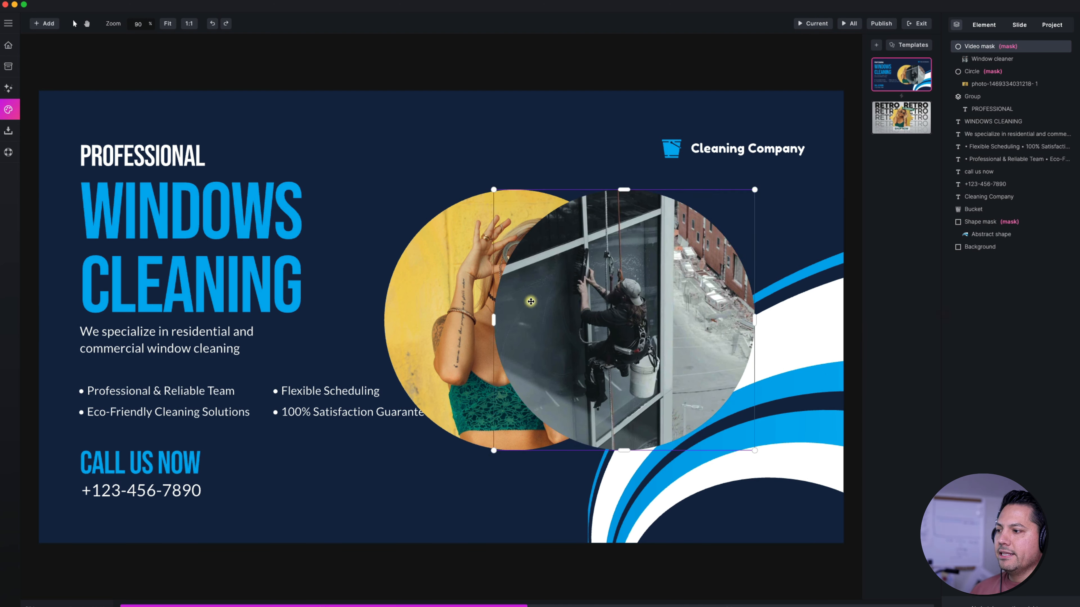
Step: Reorder the masked photo circle below the Flexible Scheduling text layer and shift the video circle slightly right and down
click(451, 260)
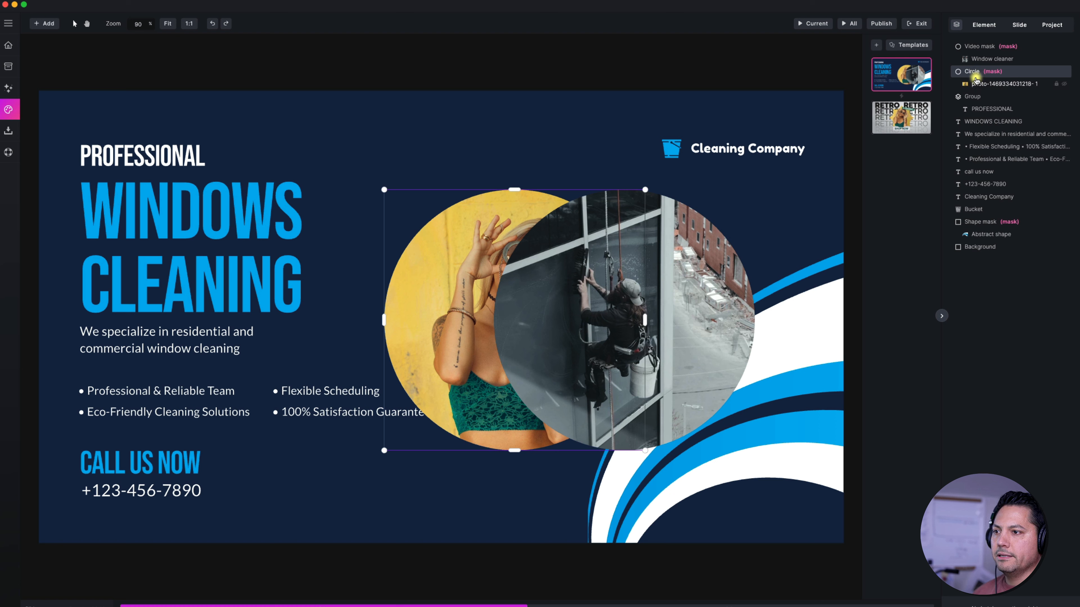
drag(972, 73, 984, 156)
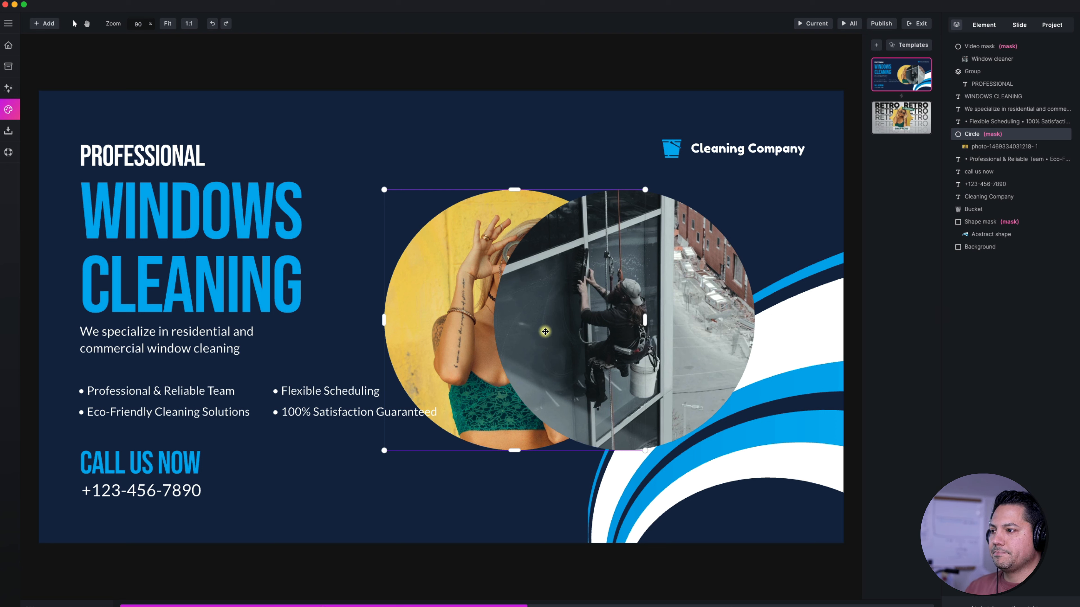
click(698, 289)
drag(543, 311, 569, 320)
click(543, 323)
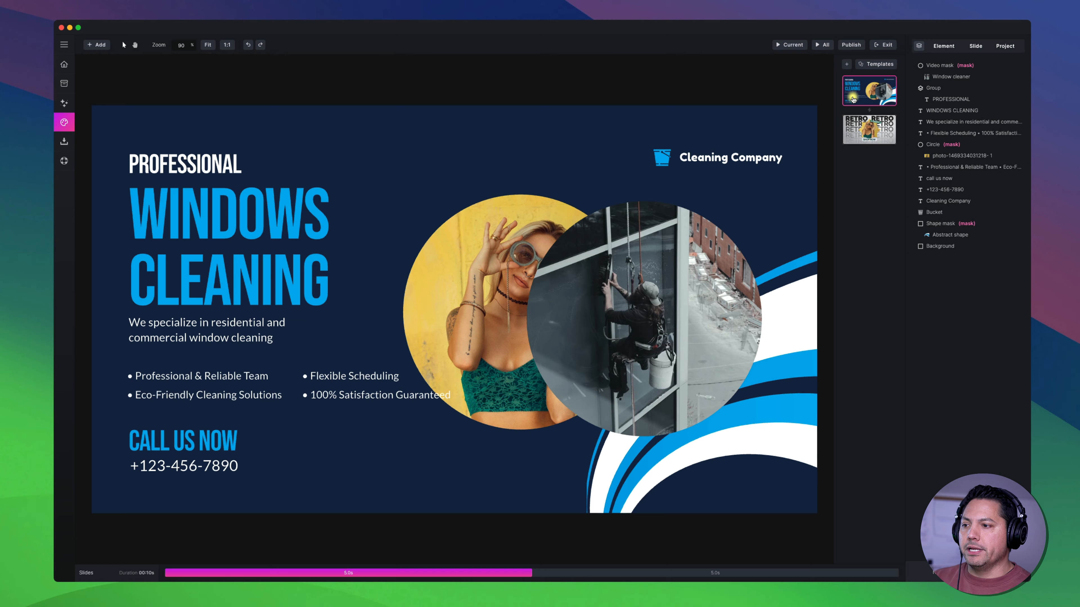
Step: Group all ten RETRO text layers on the second slide
click(868, 128)
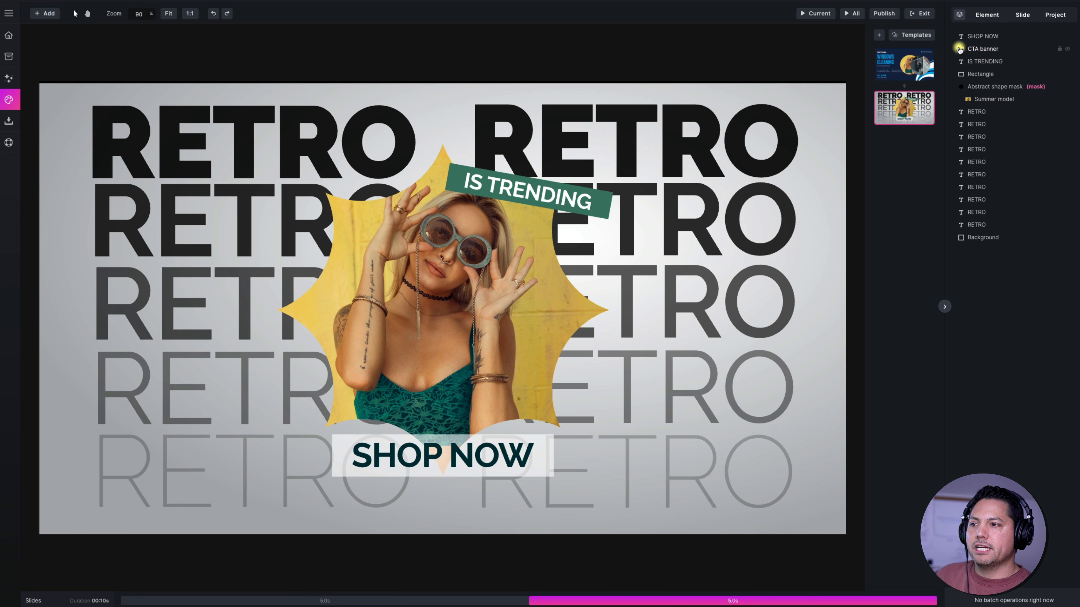
click(976, 112)
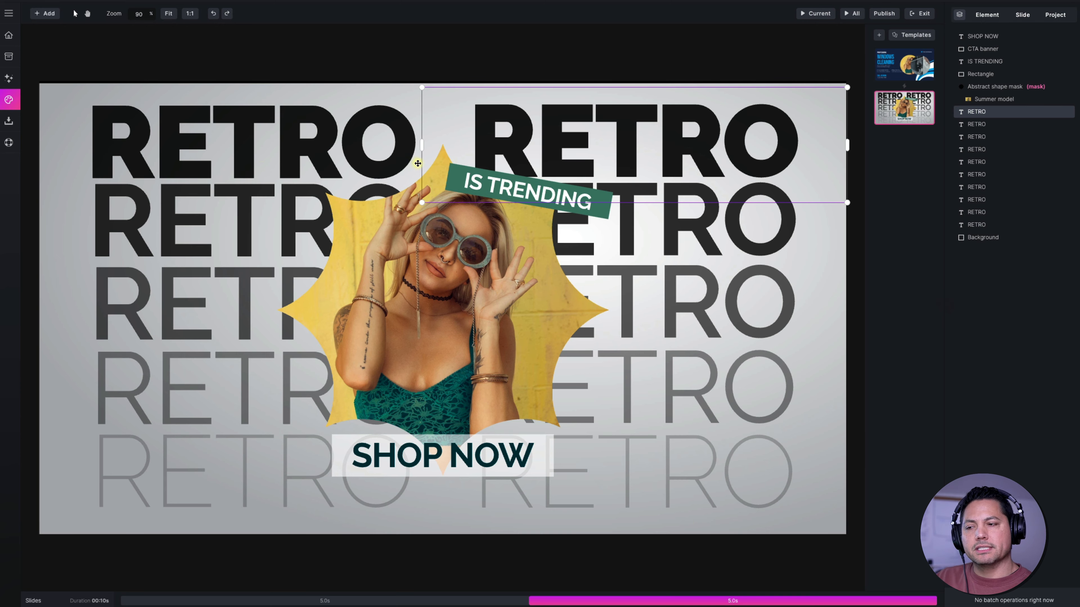
shift+click(976, 226)
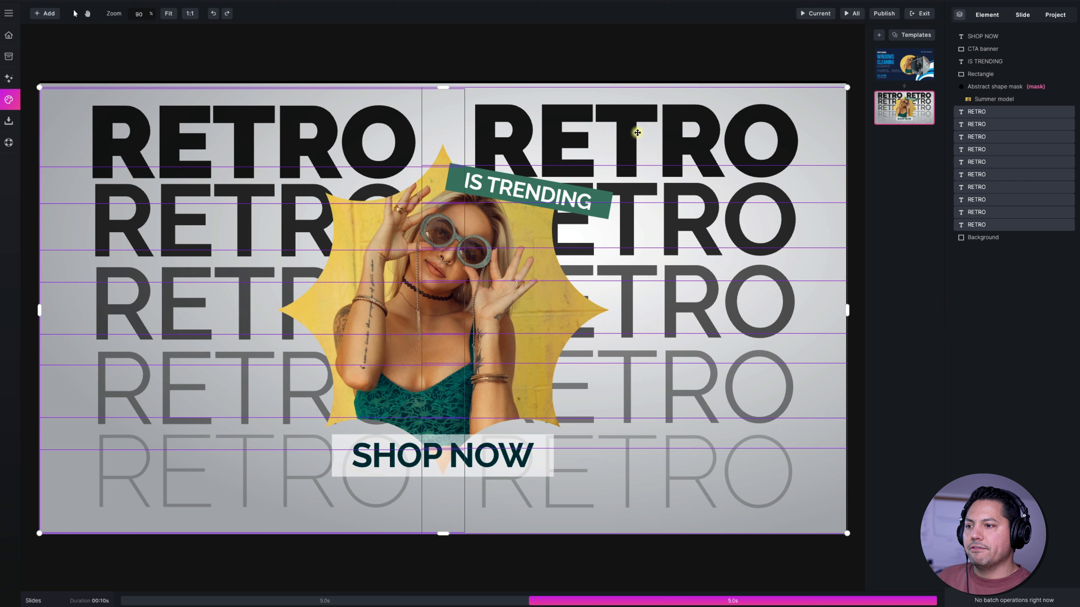
right_click(679, 122)
click(709, 150)
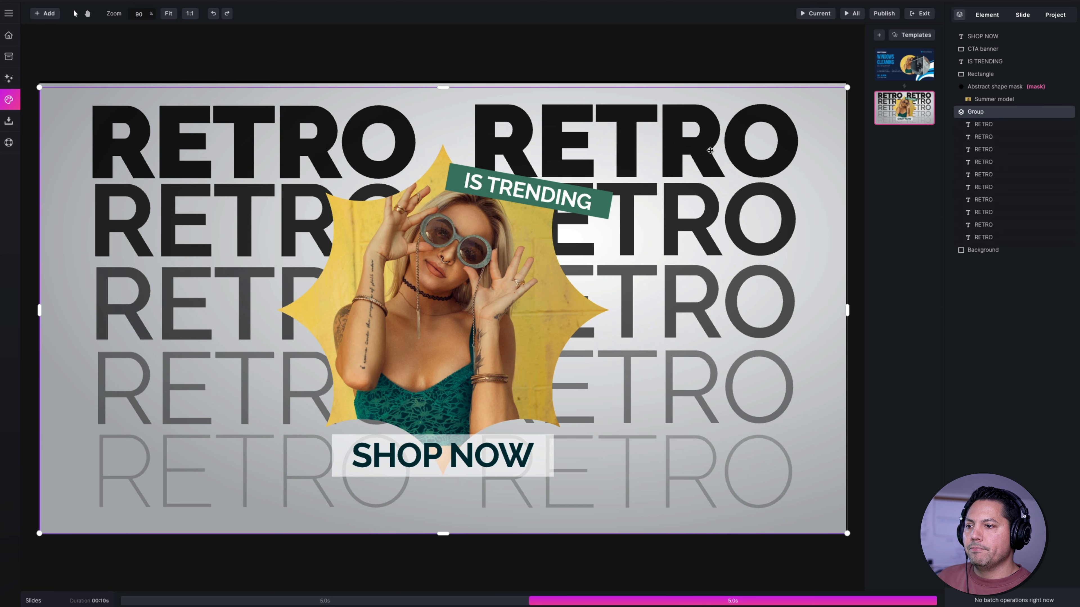
Step: Hide and show the RETRO text group twice to demonstrate its visibility toggle
click(1006, 114)
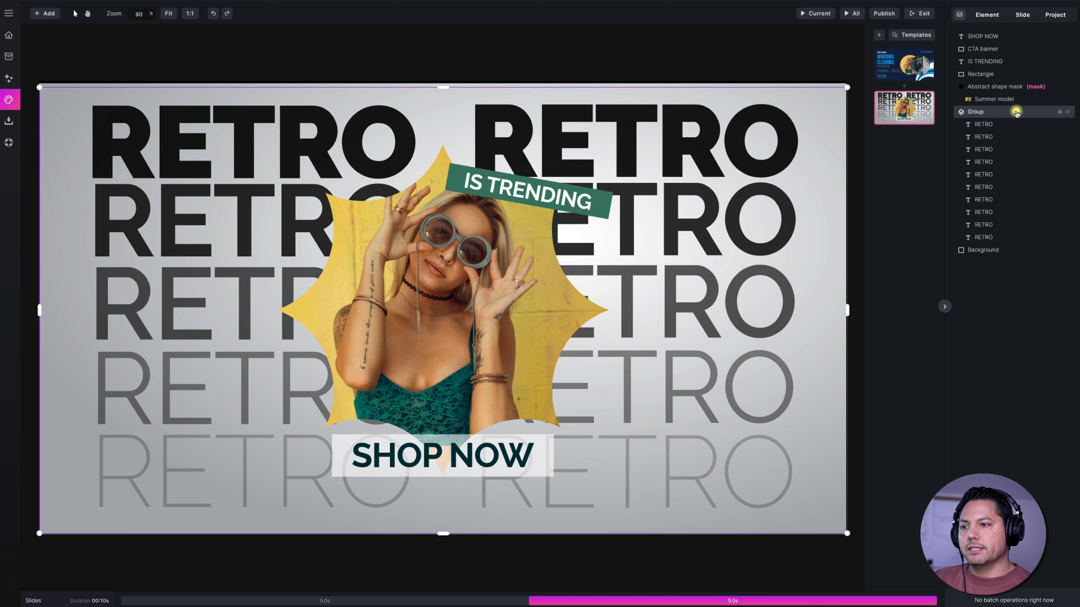
click(1068, 113)
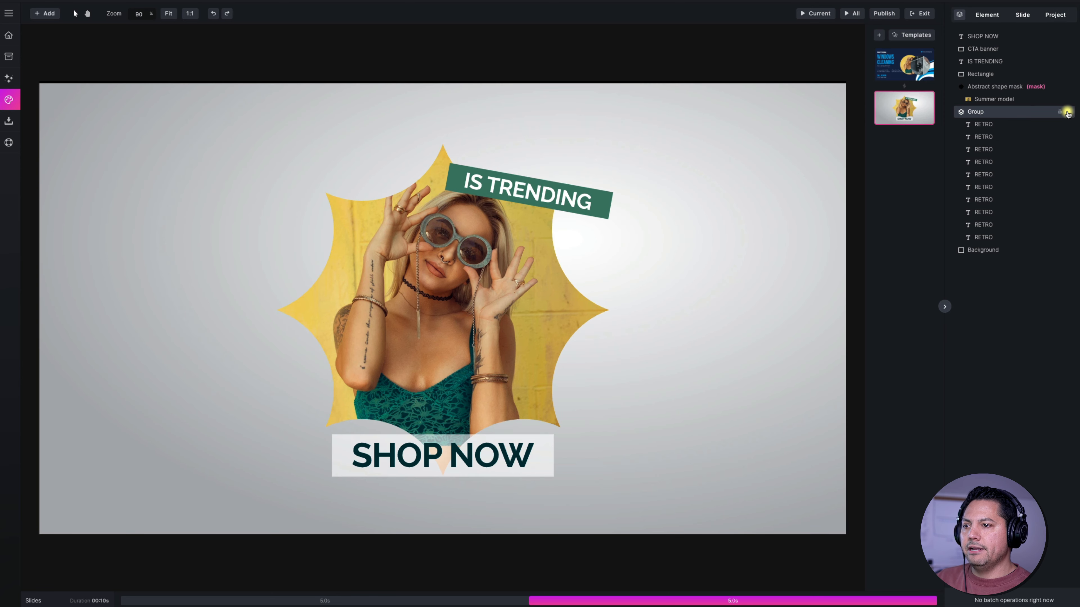
click(1067, 113)
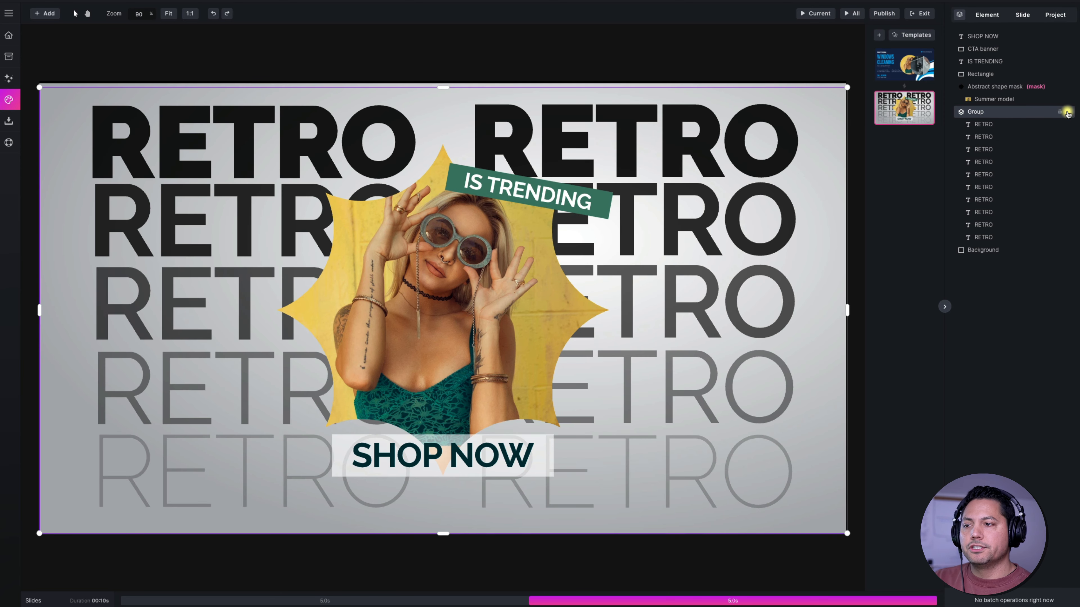
click(1067, 113)
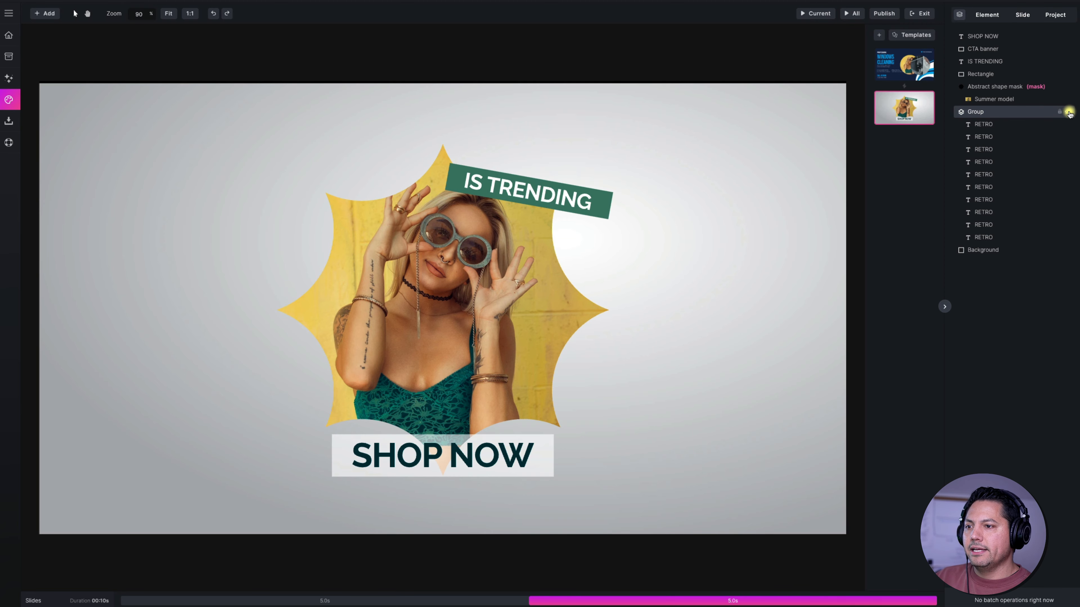
click(1068, 113)
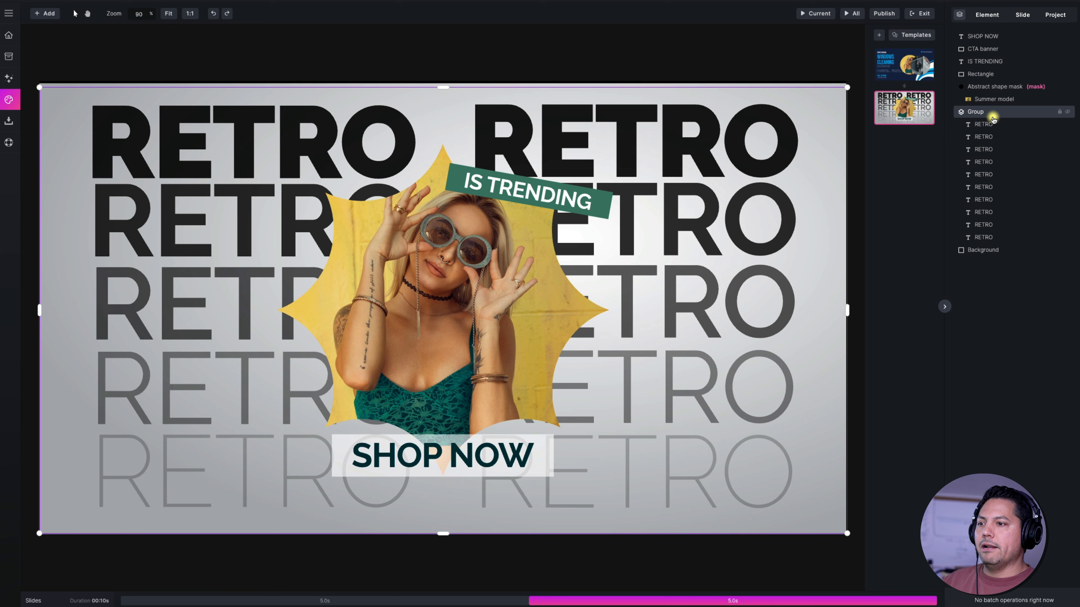
Step: Examine the Enter, Exit and Motion animation options for the WINDOWS CLEANING headline on the first slide
click(916, 72)
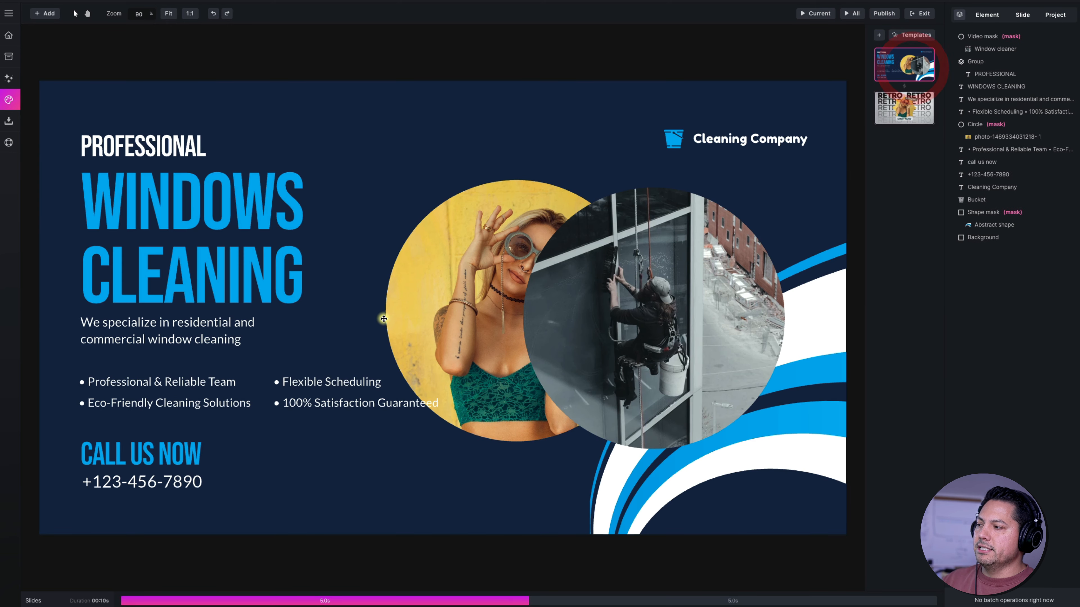
click(213, 211)
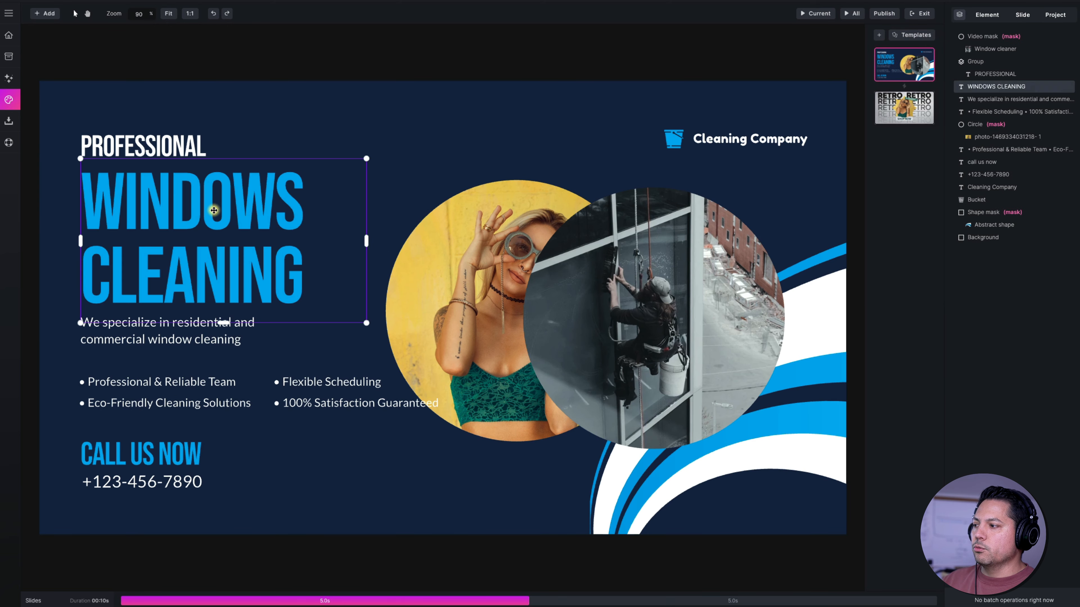
click(985, 17)
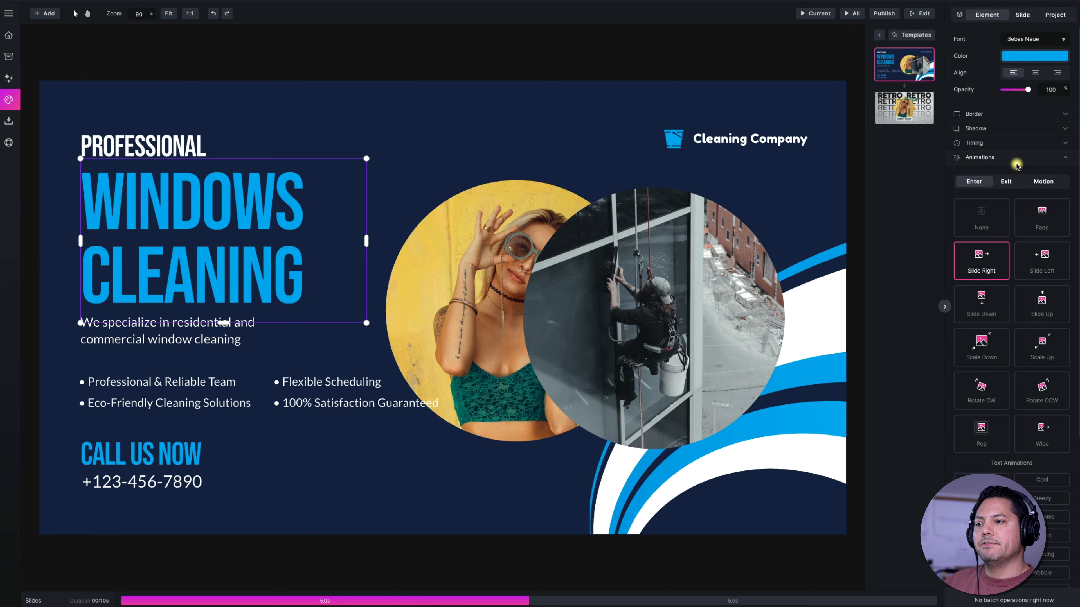
click(1006, 181)
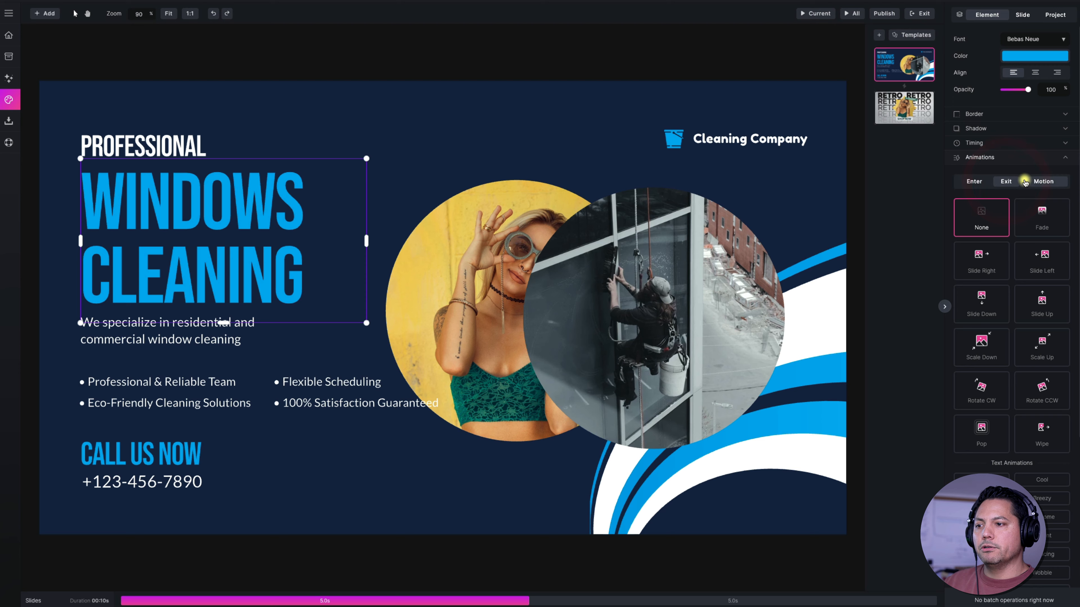
click(1043, 181)
click(978, 180)
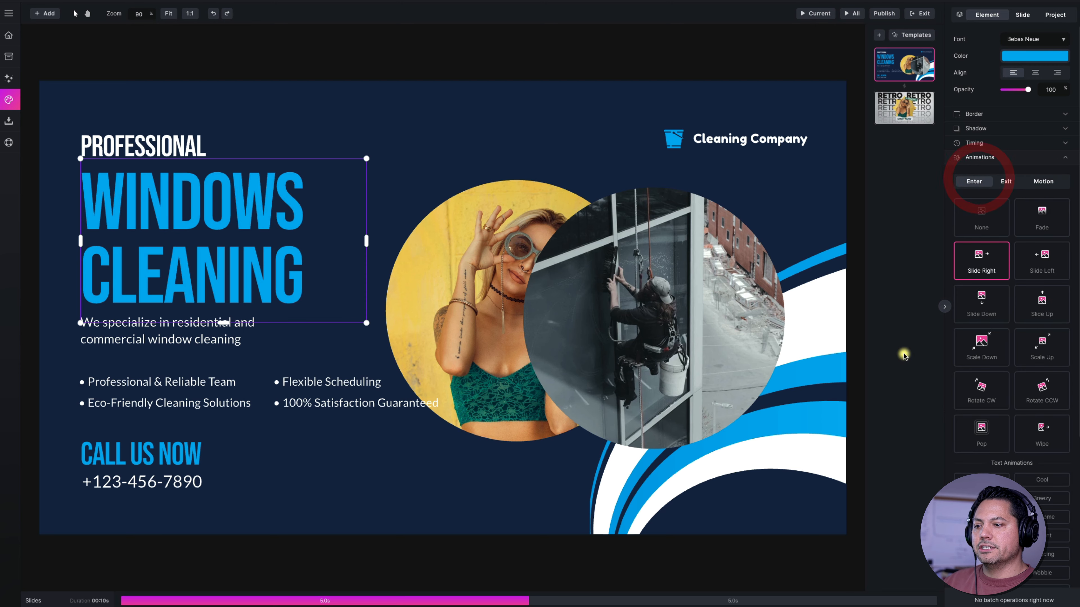
Step: Preview the Letter Spacing, Chill and Epic text entrance animations on the WINDOWS CLEANING headline
scroll(953, 404, down, 5)
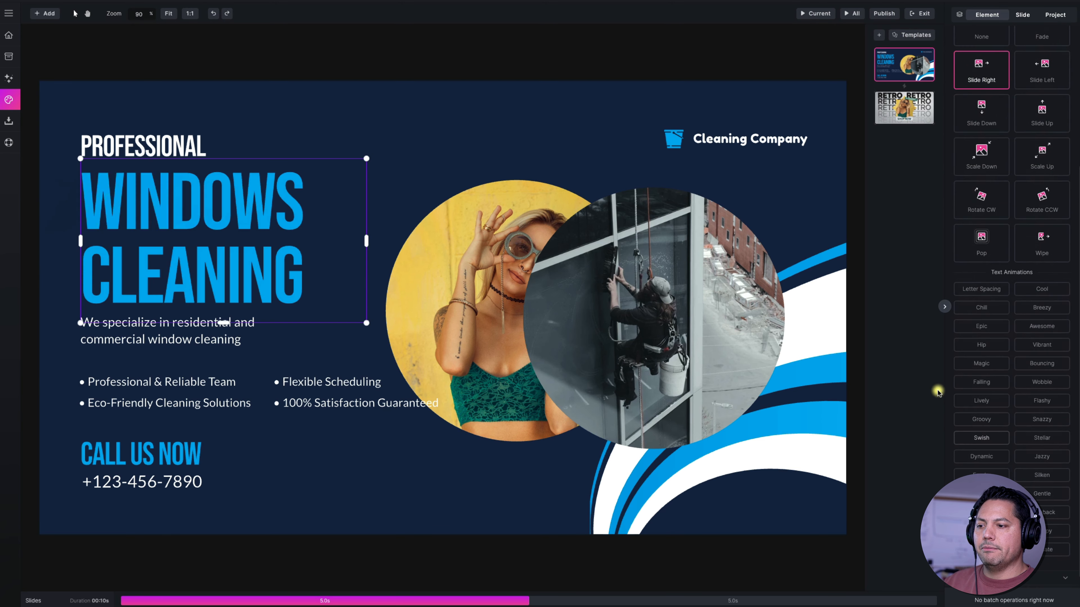
click(985, 288)
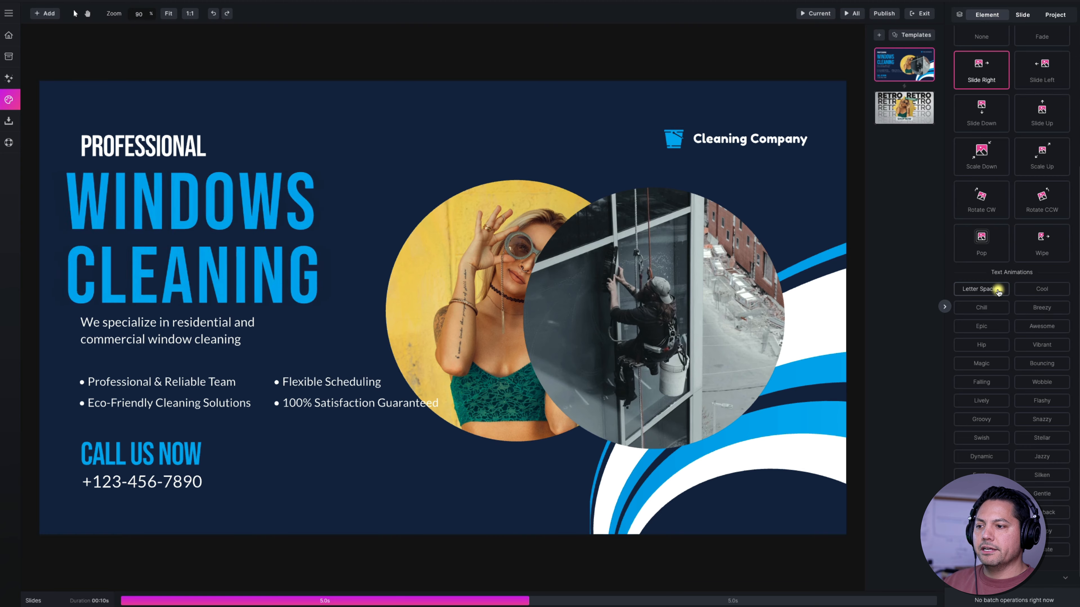
click(986, 309)
click(985, 327)
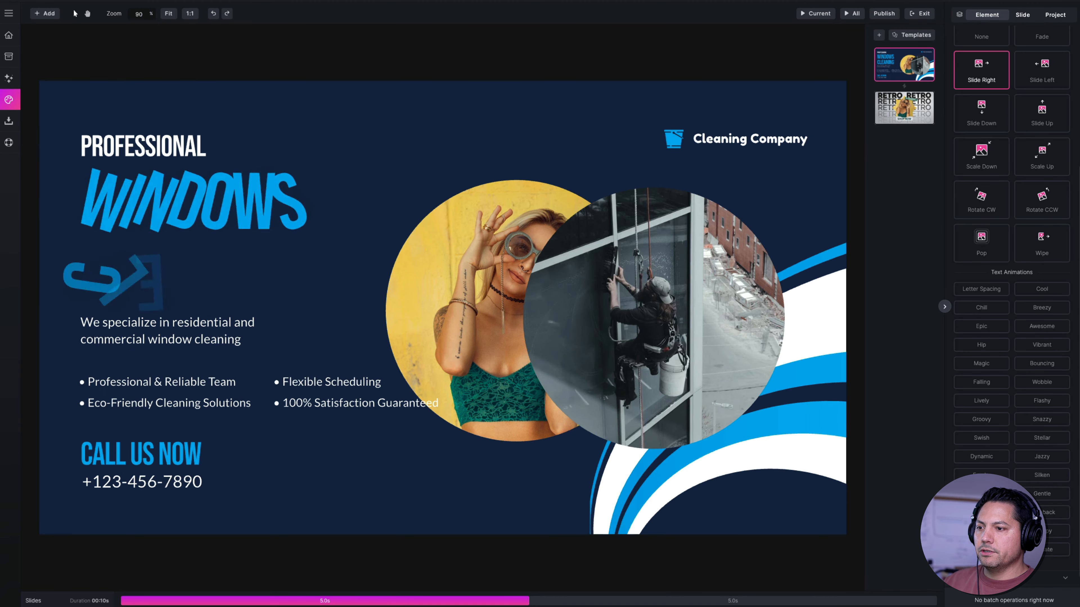
Step: Apply the Scale Up entrance animation to the WINDOWS CLEANING headline and review its Exit and Motion options
scroll(981, 192, up, 5)
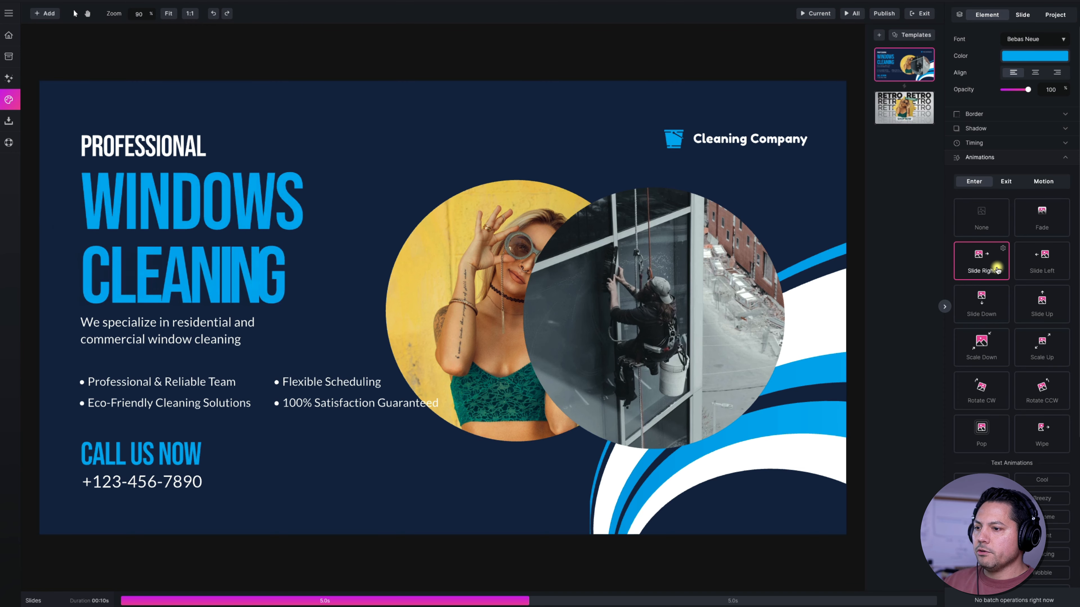
click(1042, 340)
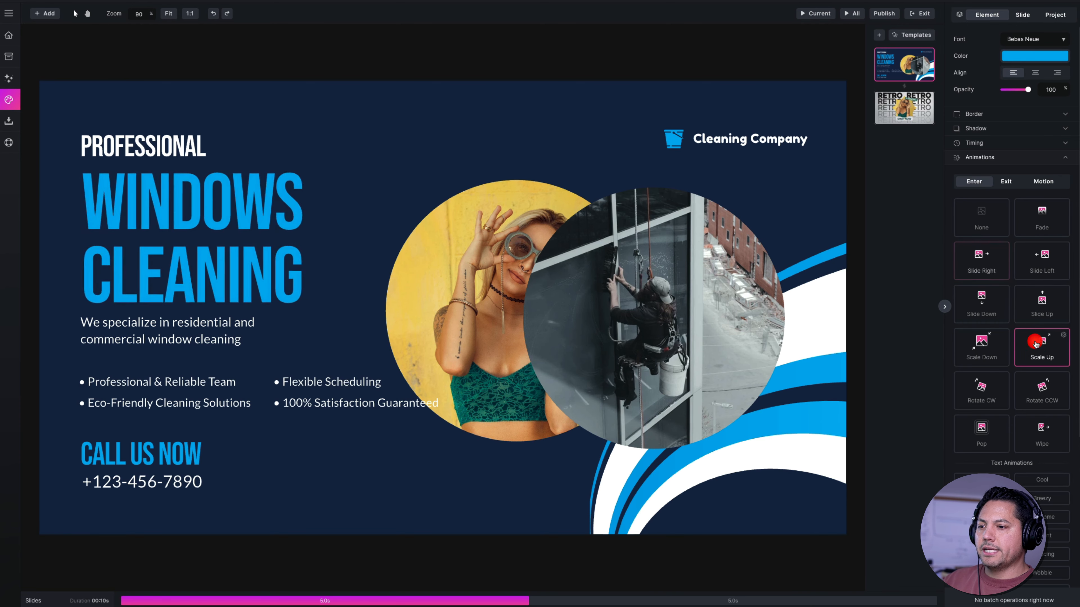
click(1009, 182)
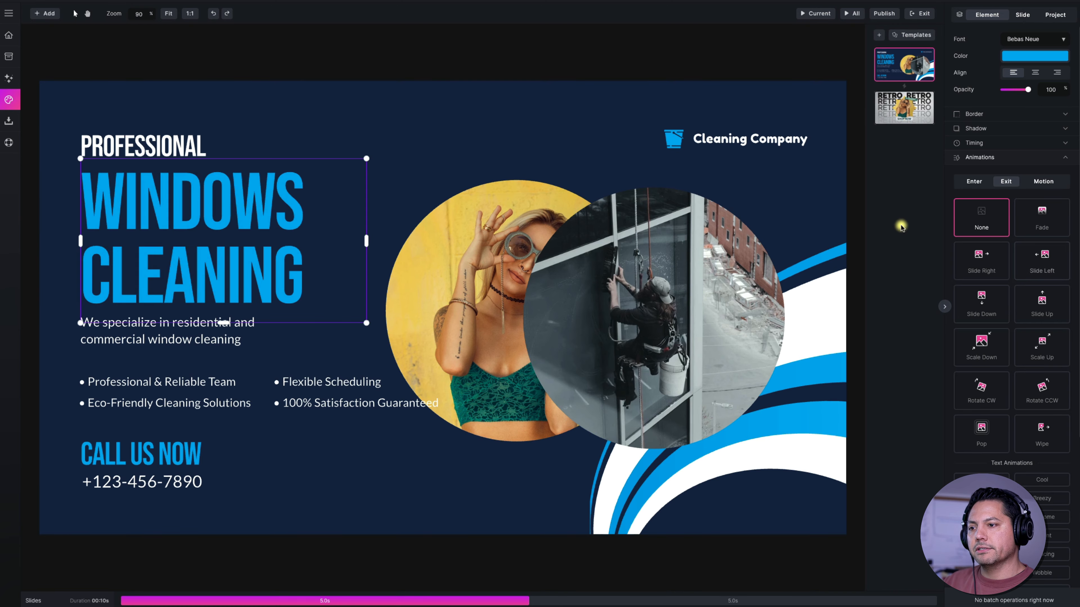
click(1055, 182)
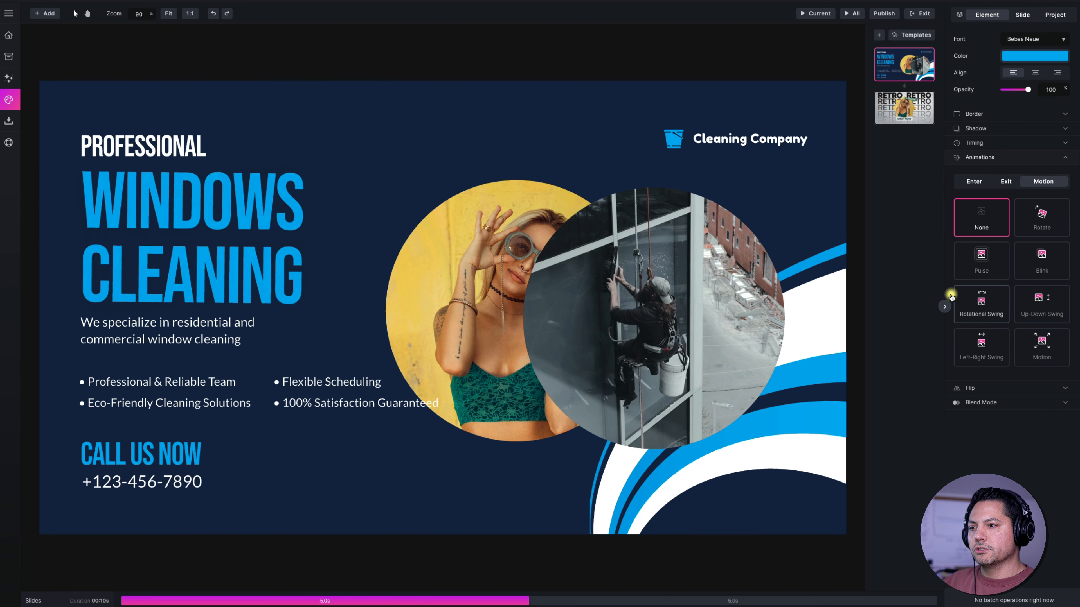
click(975, 182)
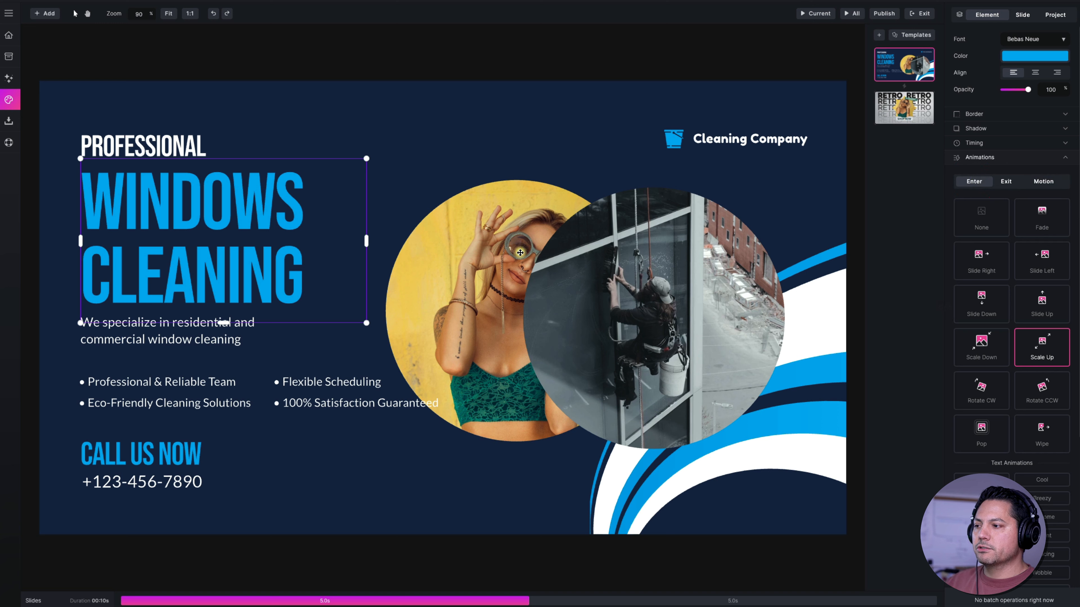
Step: Apply the Slide Left entrance animation to the circular photo of the woman in sunglasses
click(465, 168)
click(465, 234)
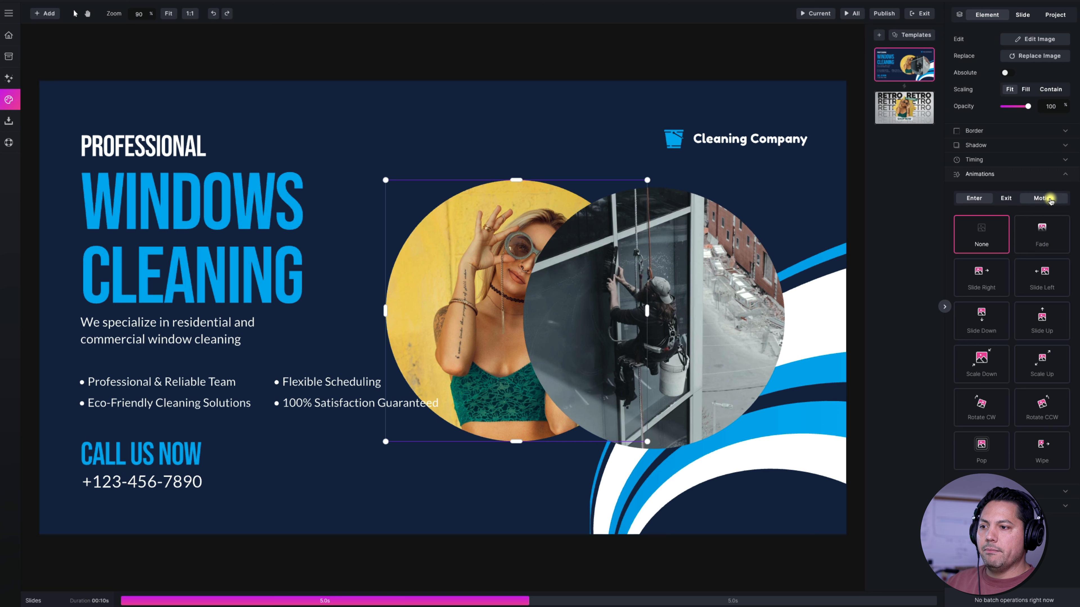
click(1044, 198)
click(966, 198)
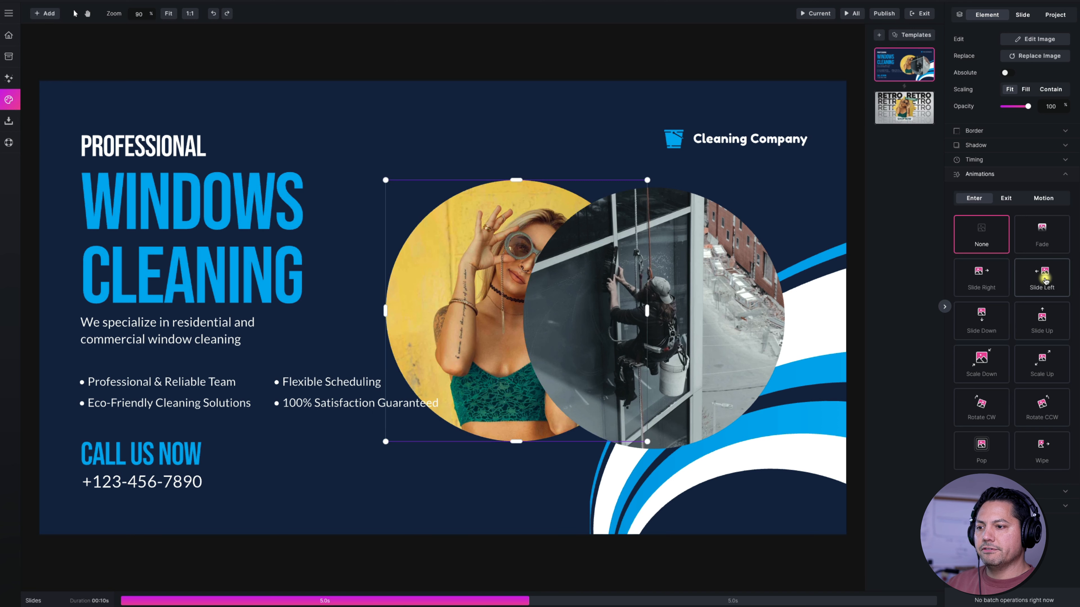
click(1045, 280)
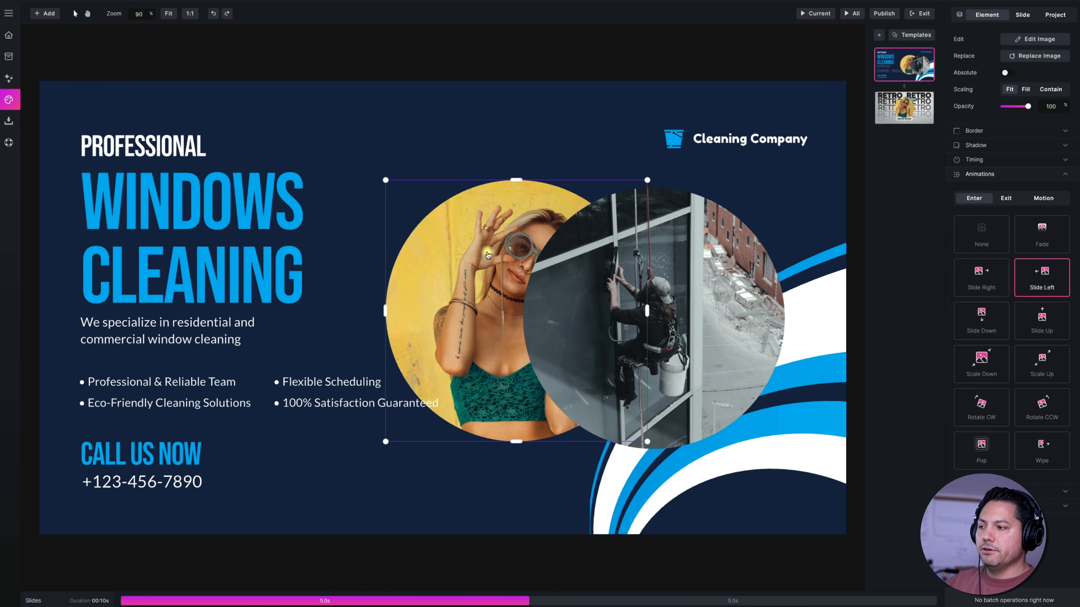
Step: Give the circular photo of the woman the Rotational Swing motion animation and preview the current slide
double_click(490, 269)
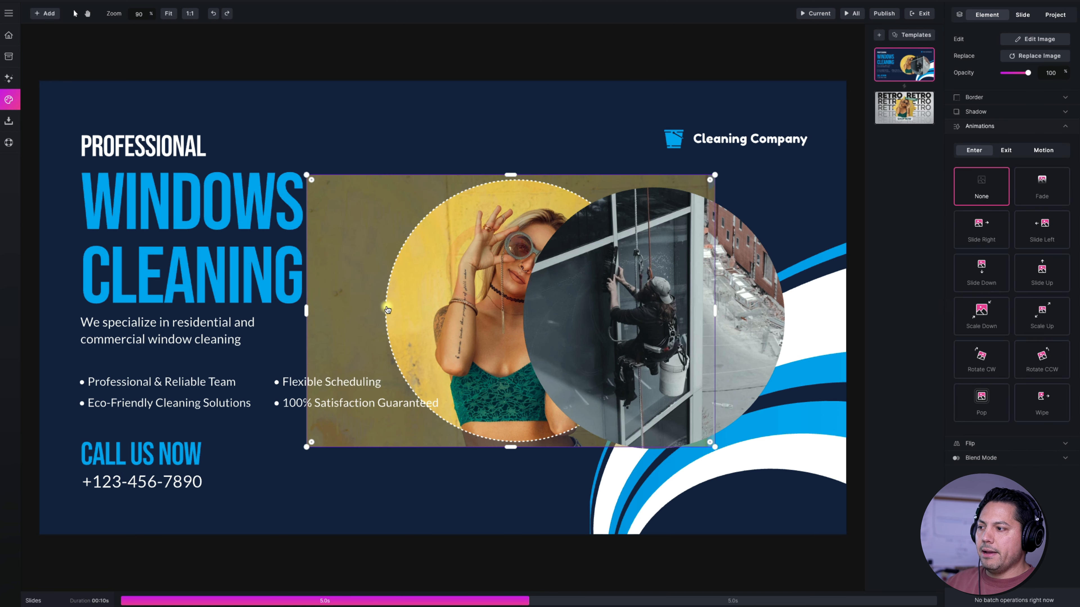
click(489, 262)
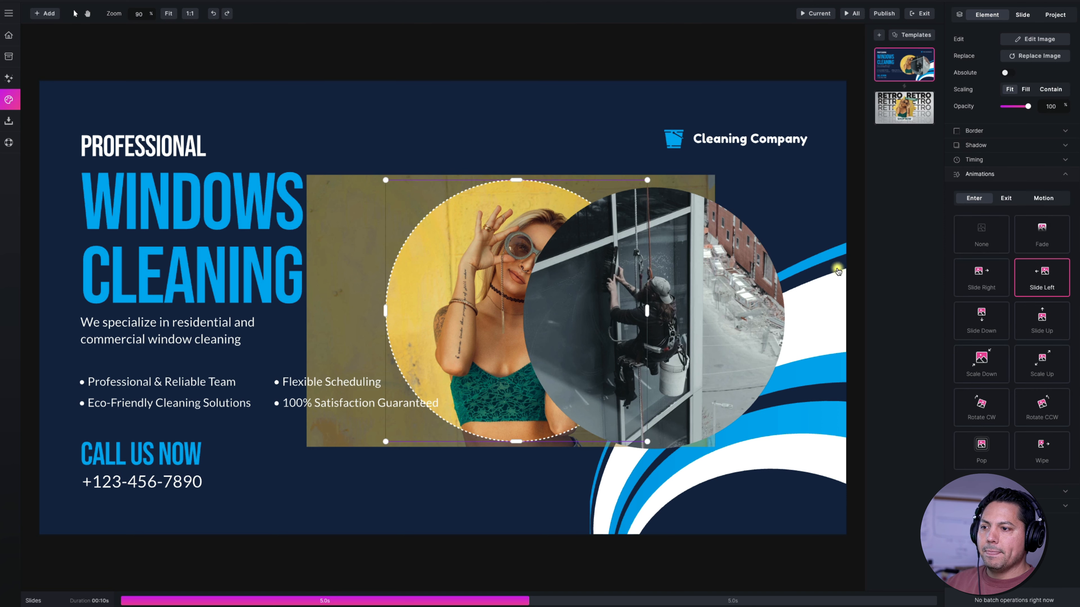
click(1037, 198)
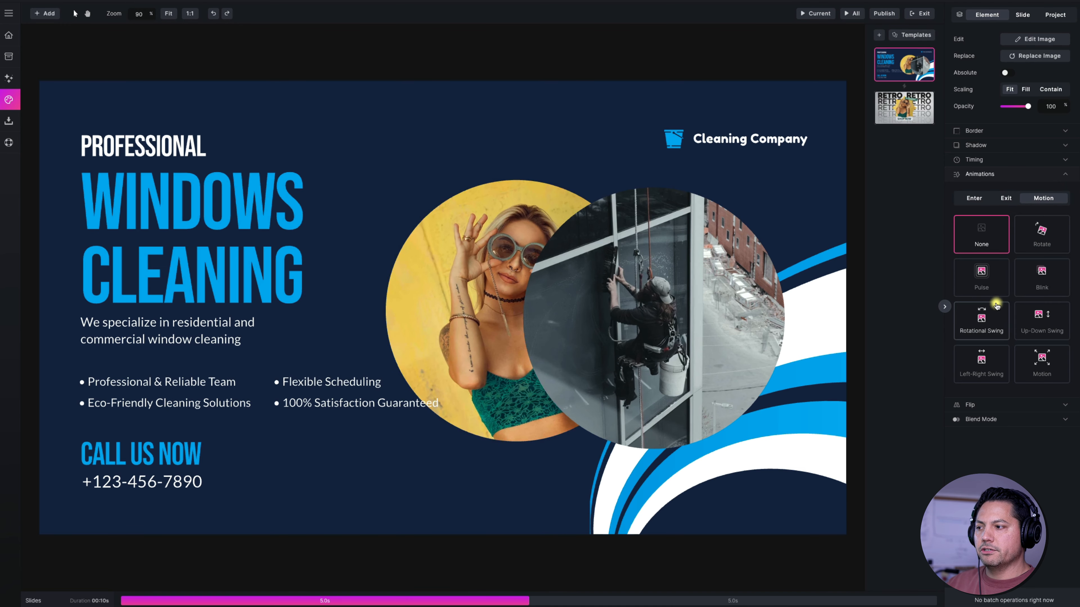
click(986, 320)
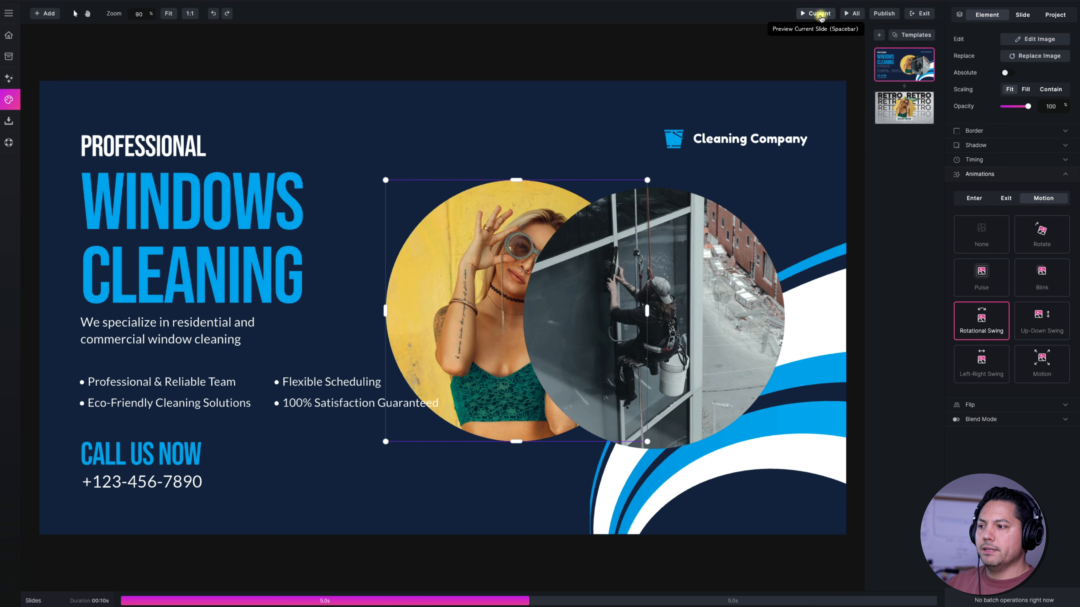
click(819, 13)
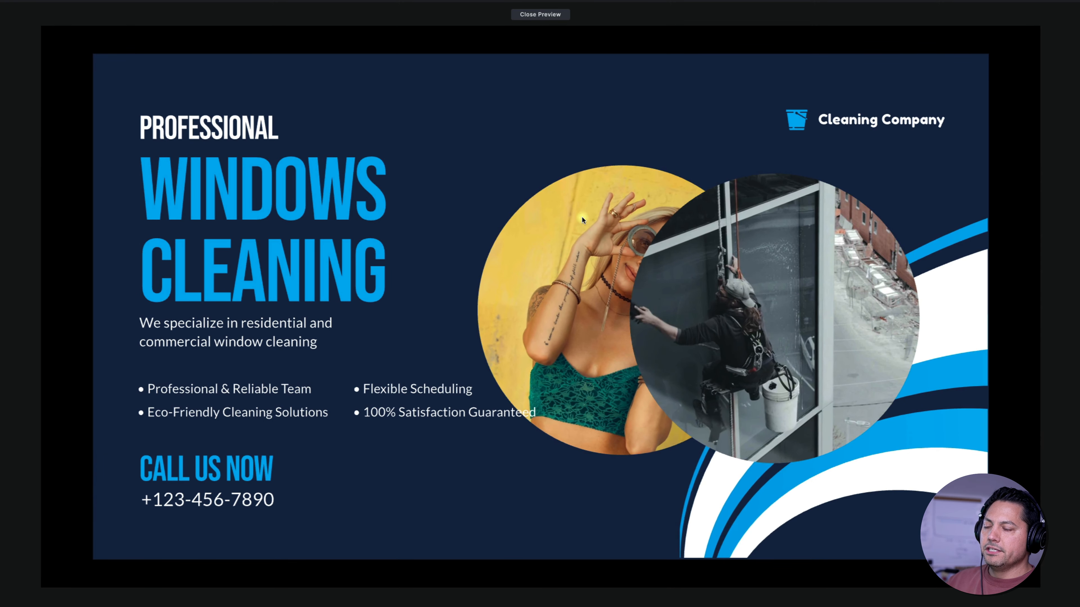
click(527, 14)
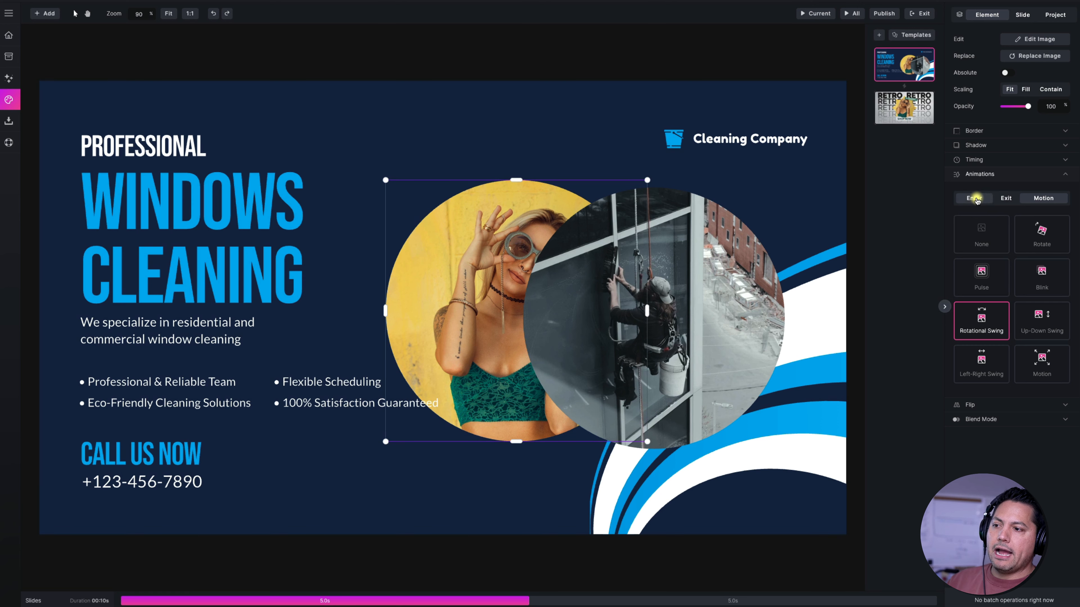
Step: Compare the Enter, Exit and Motion animation options available for the photo and the WINDOWS CLEANING headline
click(975, 198)
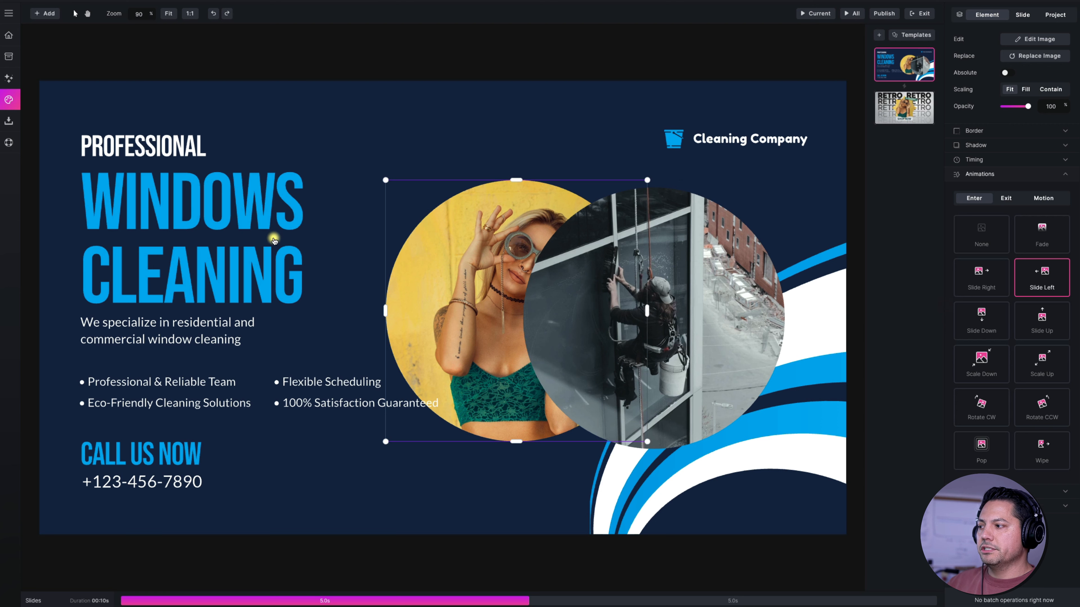
click(274, 240)
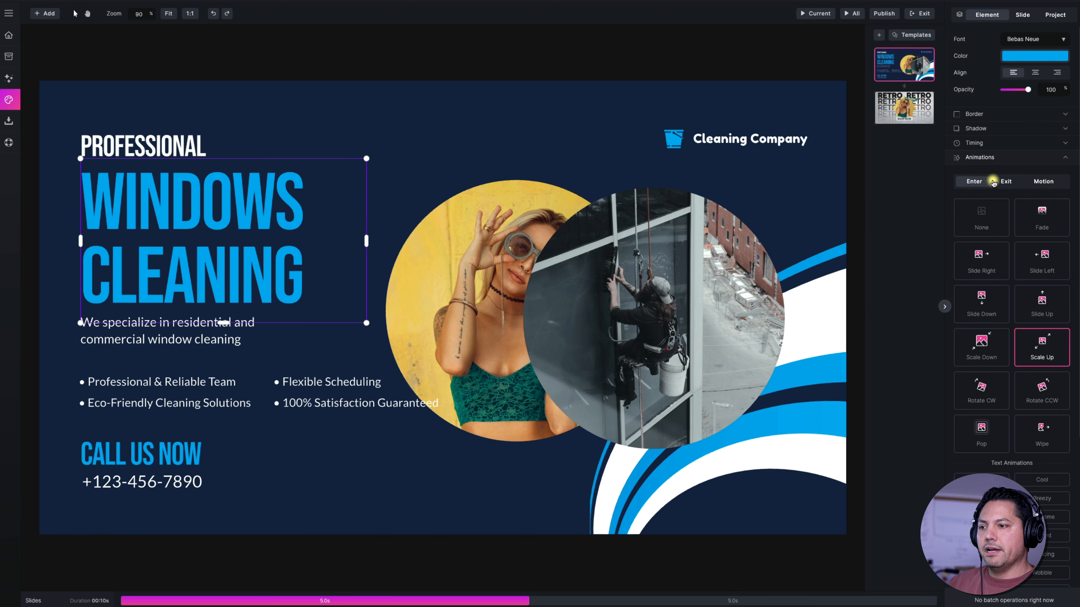
click(1005, 181)
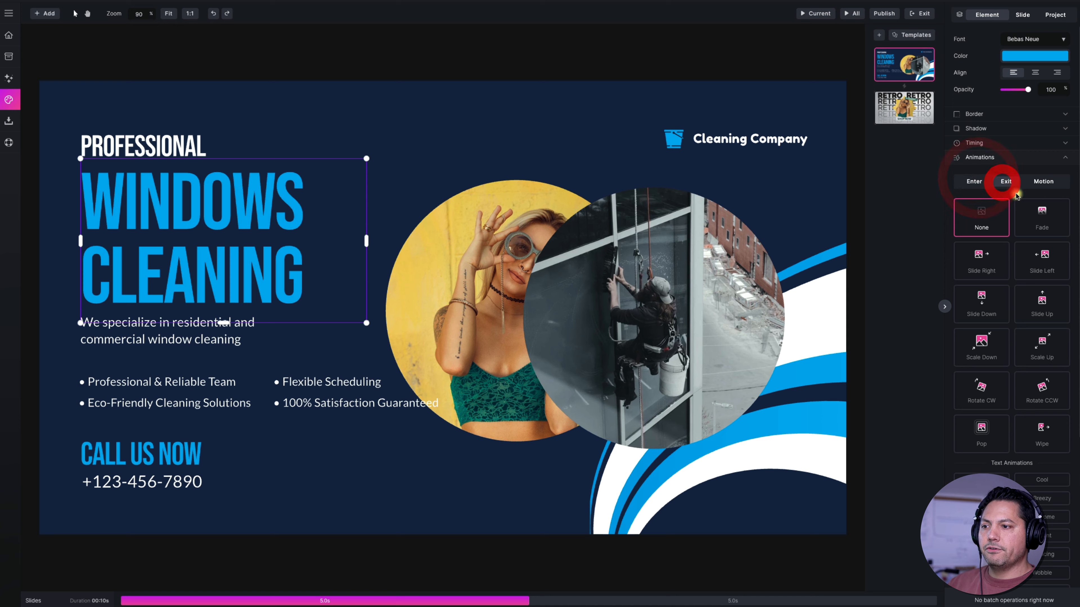
scroll(964, 422, down, 3)
scroll(964, 413, up, 3)
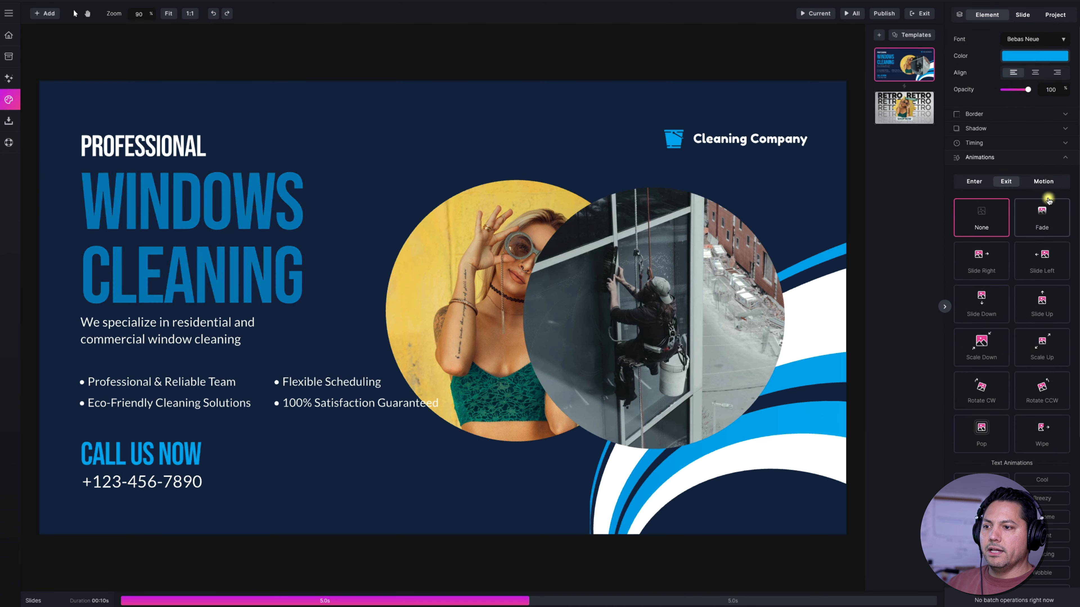
click(1044, 181)
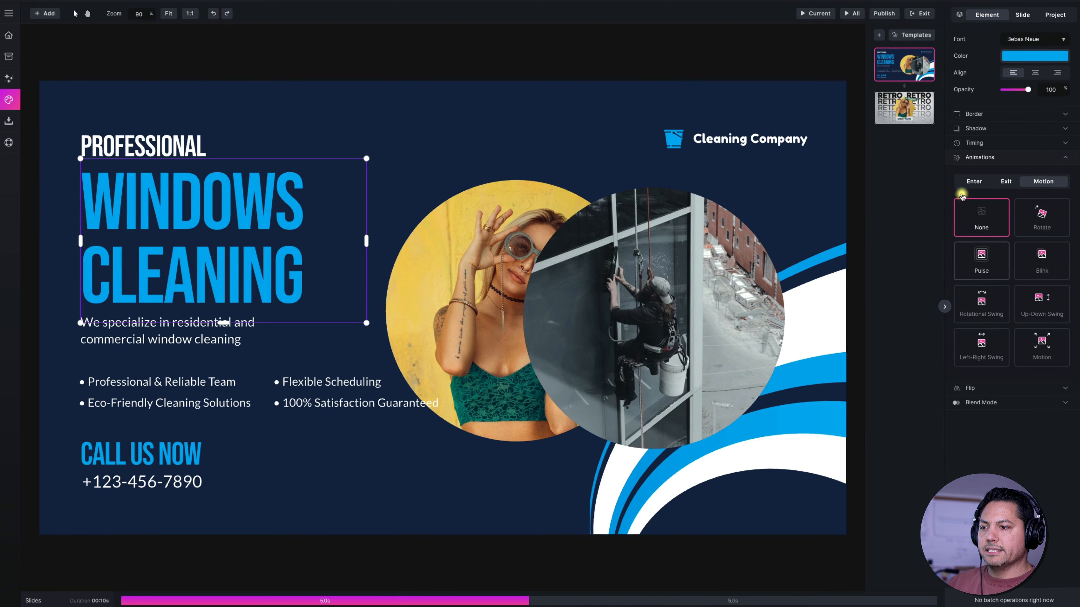
click(964, 179)
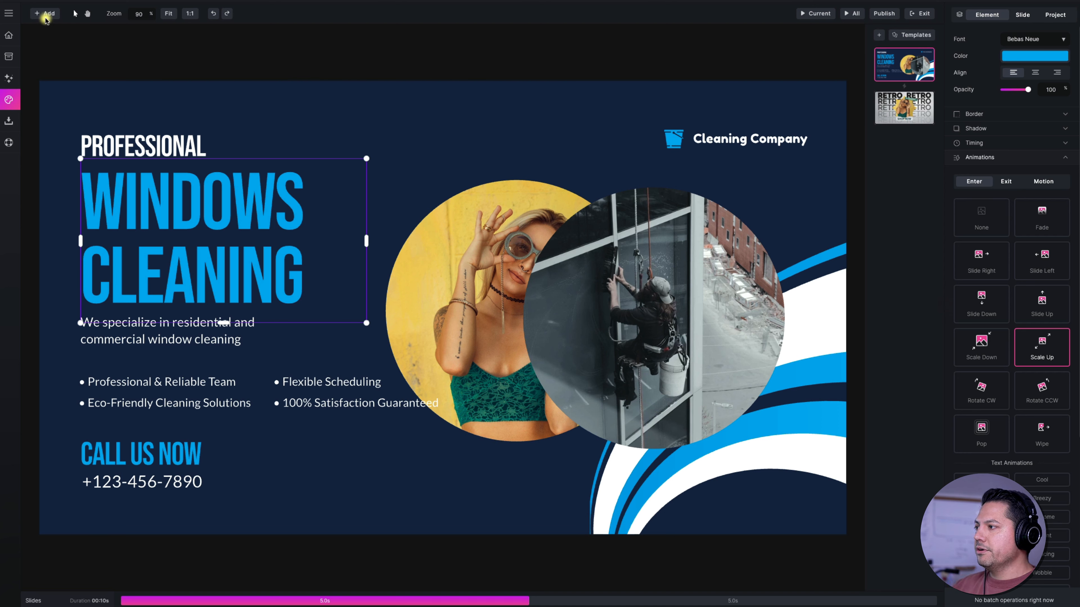
Step: Insert the 25% discount preset on the RETRO slide and place it beside SHOP NOW, slightly smaller and tilted counterclockwise
click(39, 12)
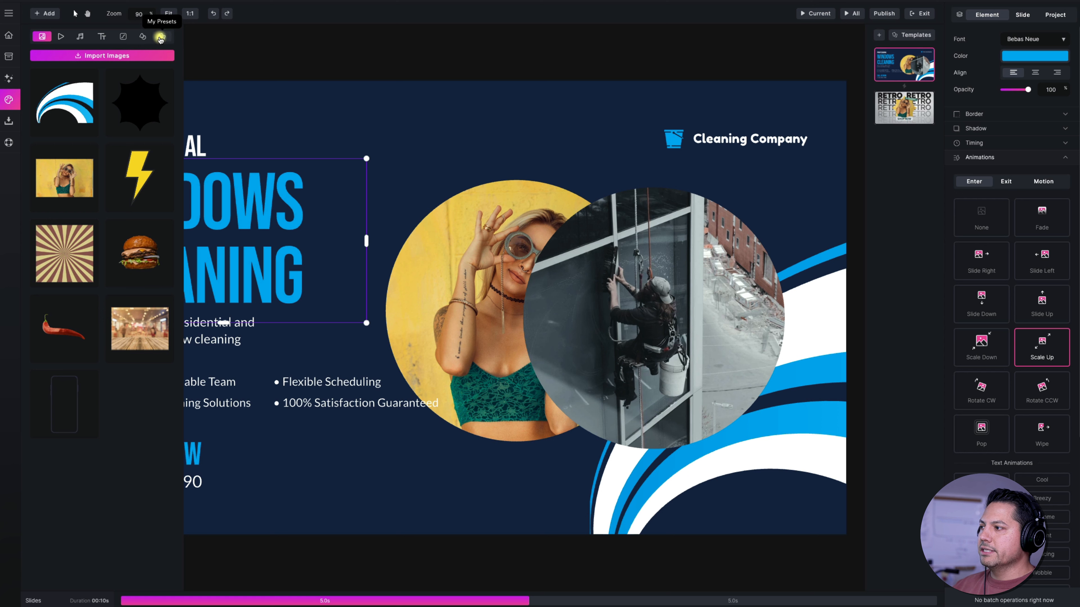
click(162, 37)
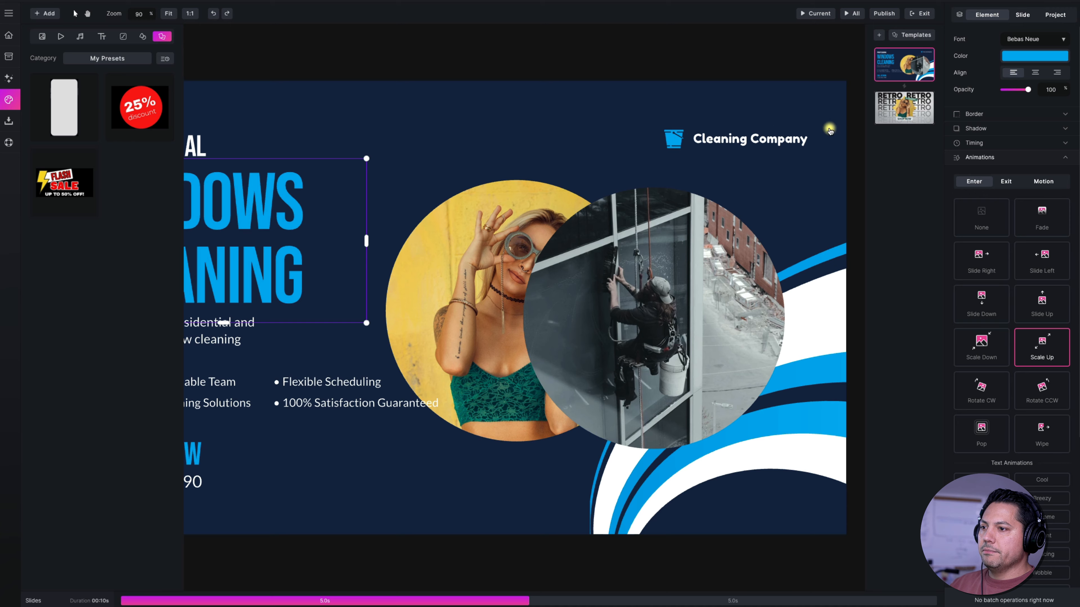
click(905, 108)
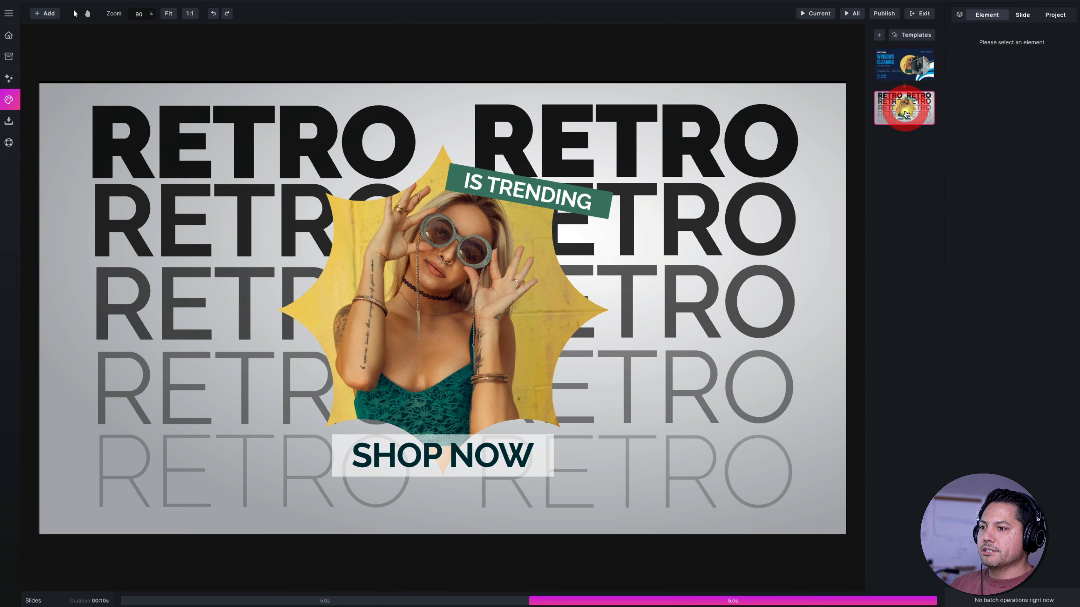
click(42, 15)
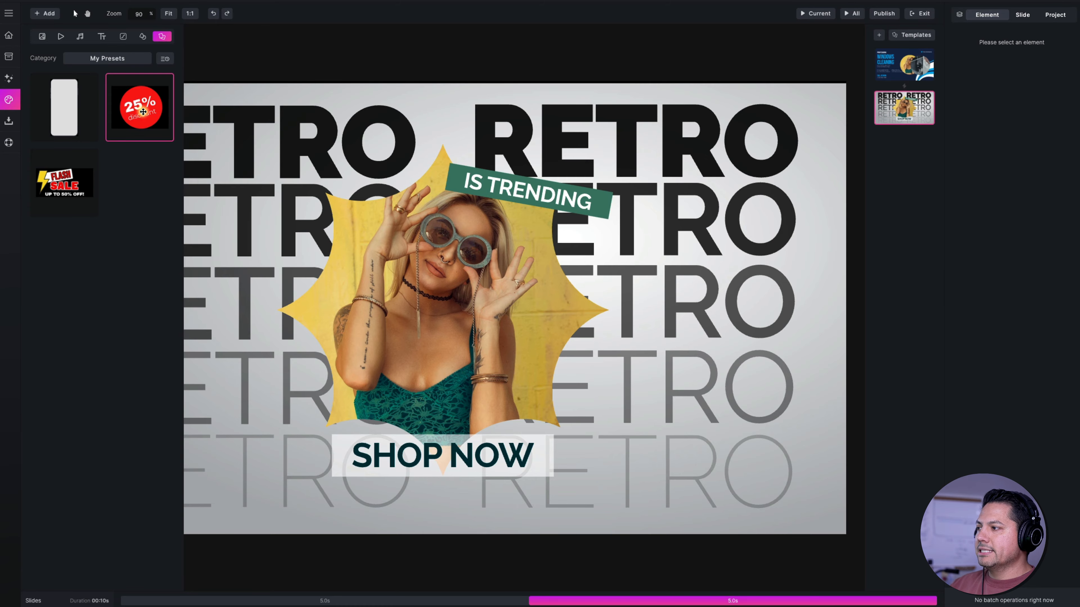
drag(143, 112, 598, 304)
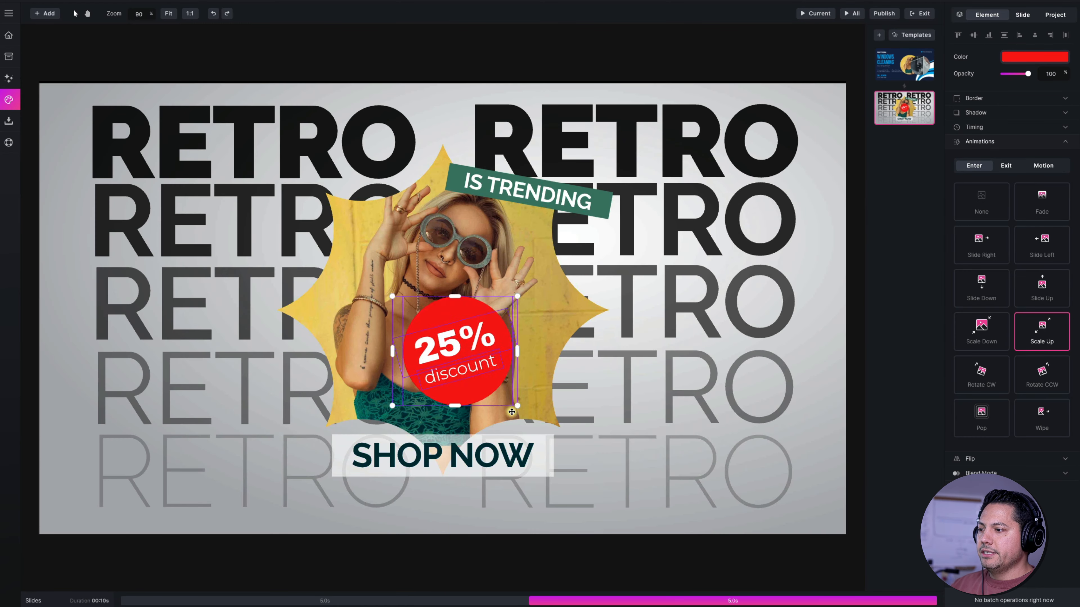
drag(512, 412, 682, 497)
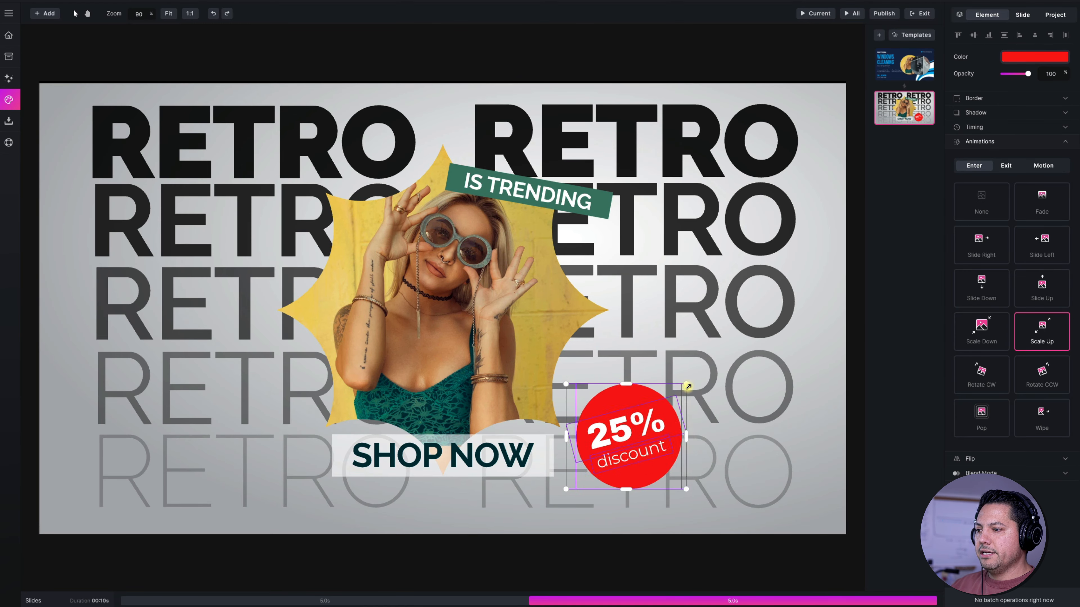
drag(563, 384, 550, 412)
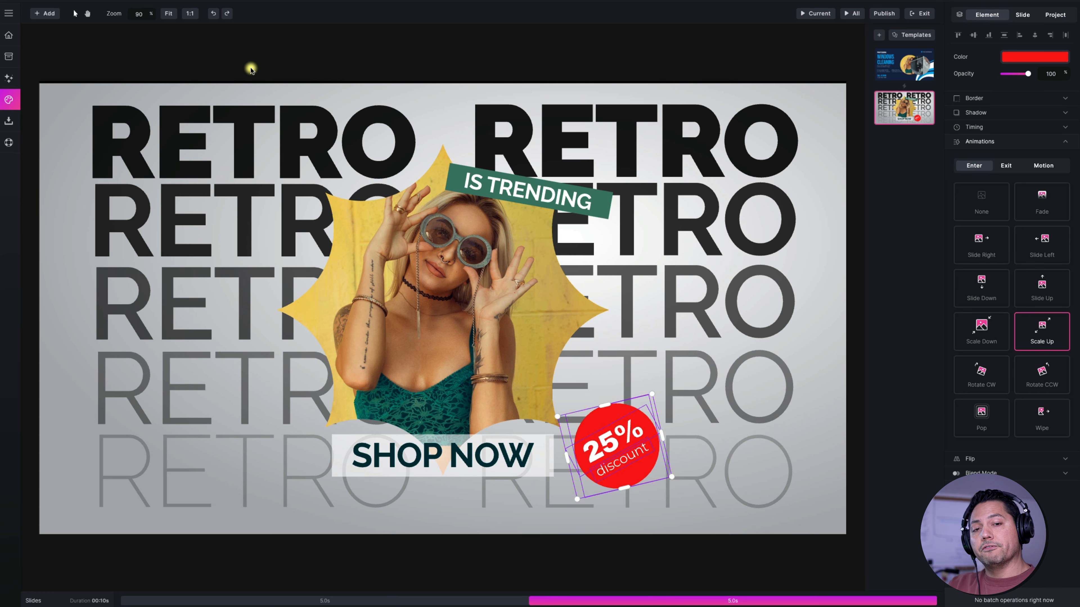
Step: Add the horizontal animated Autumn Sale template to the project as a third slide
click(50, 14)
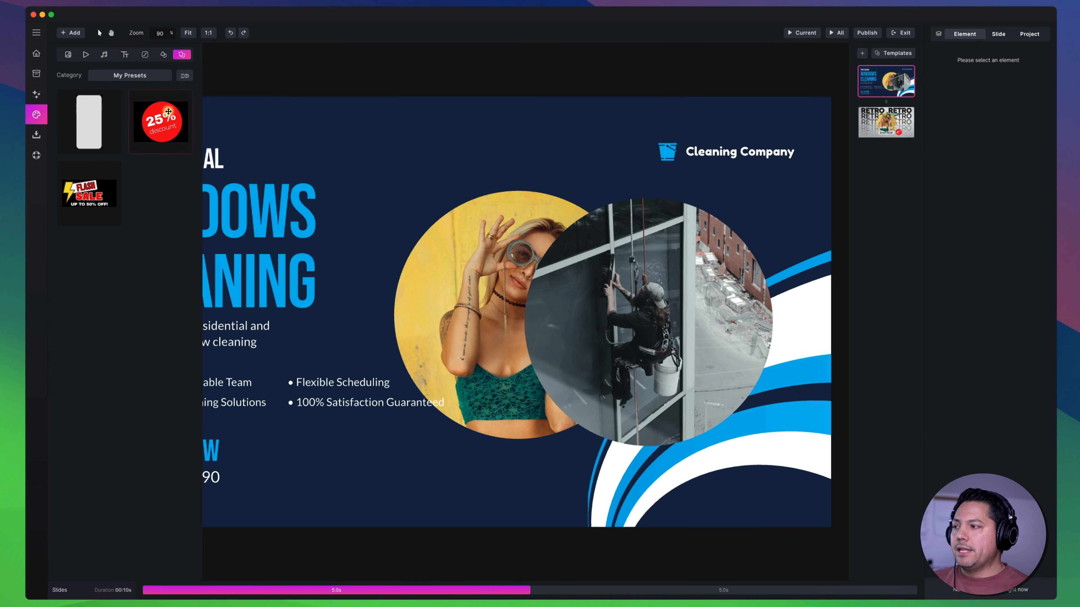
click(350, 75)
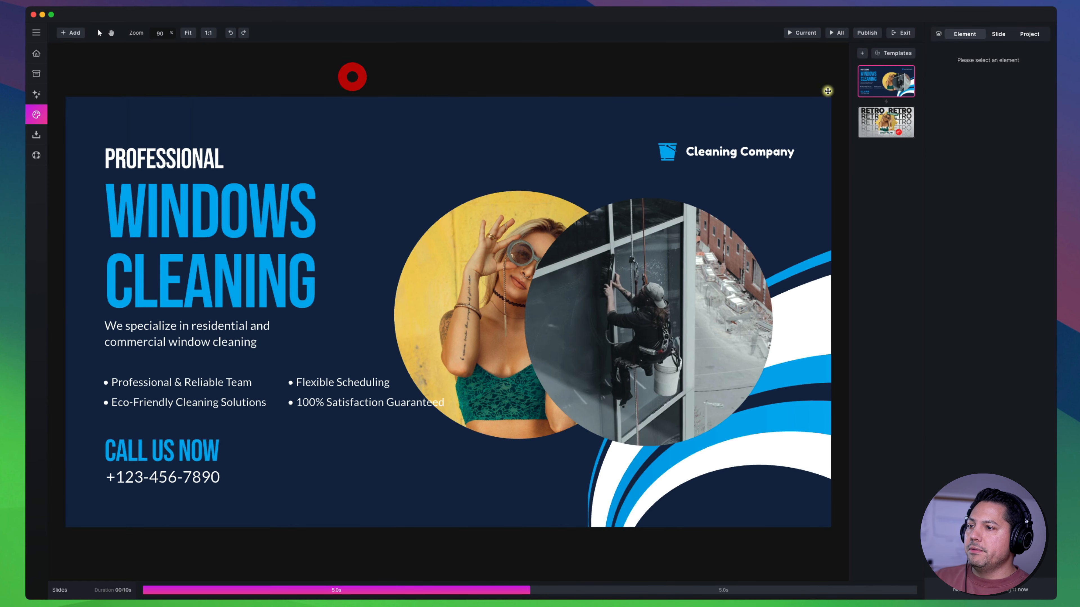
click(901, 54)
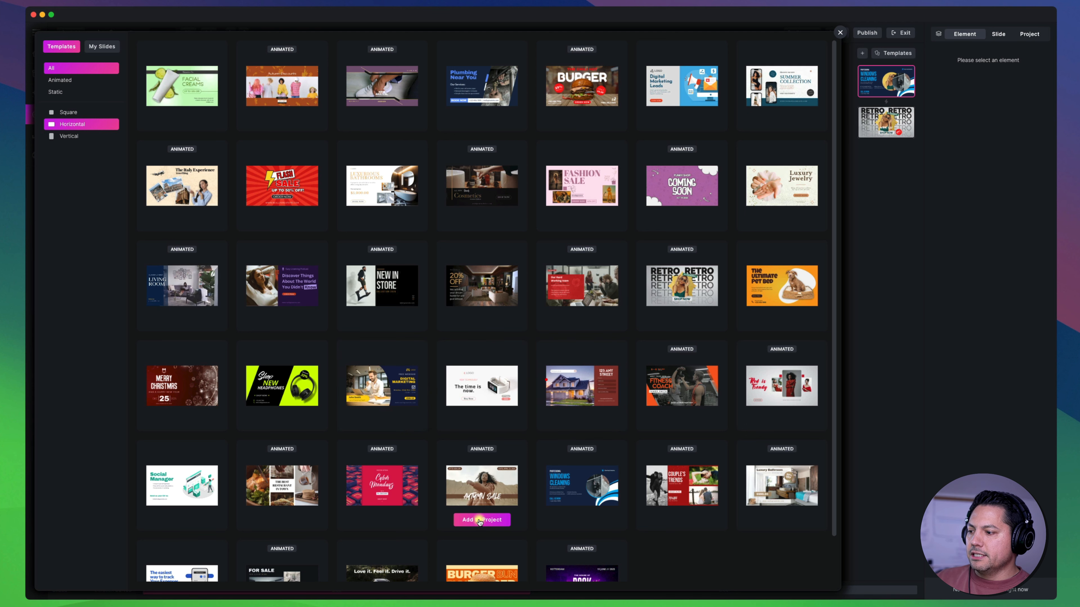
click(480, 522)
click(899, 284)
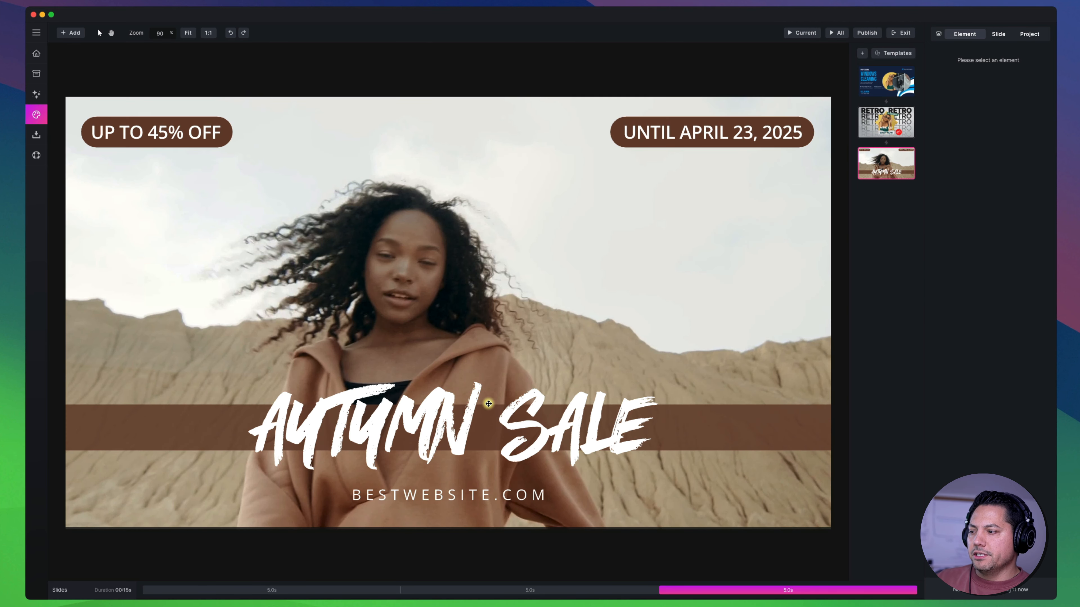
Step: Save the AUTUMN SALE text as a preset in My Presets and view the saved presets
click(429, 419)
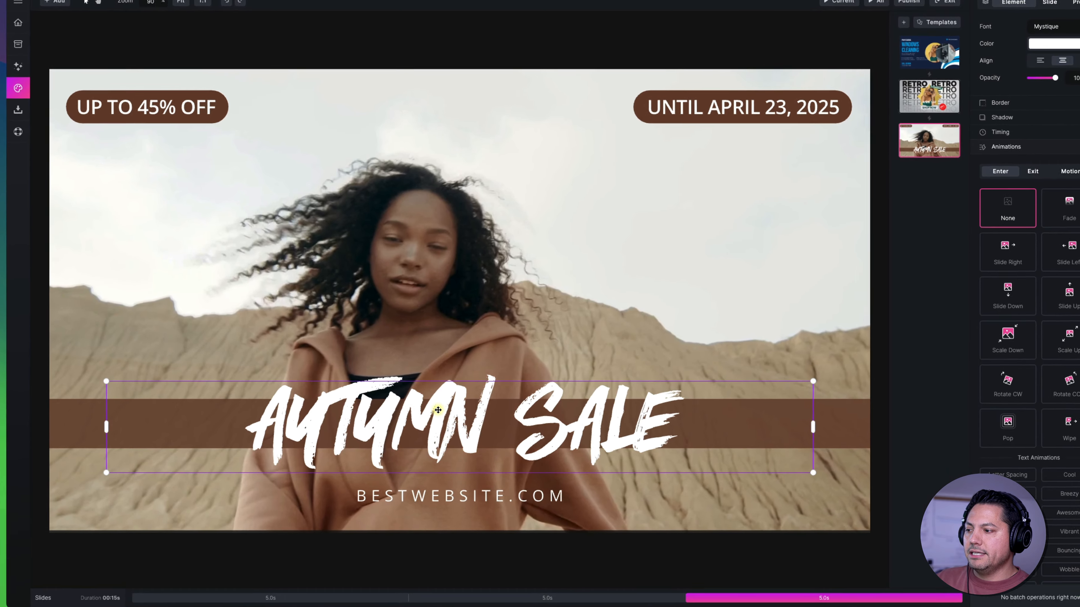
right_click(429, 416)
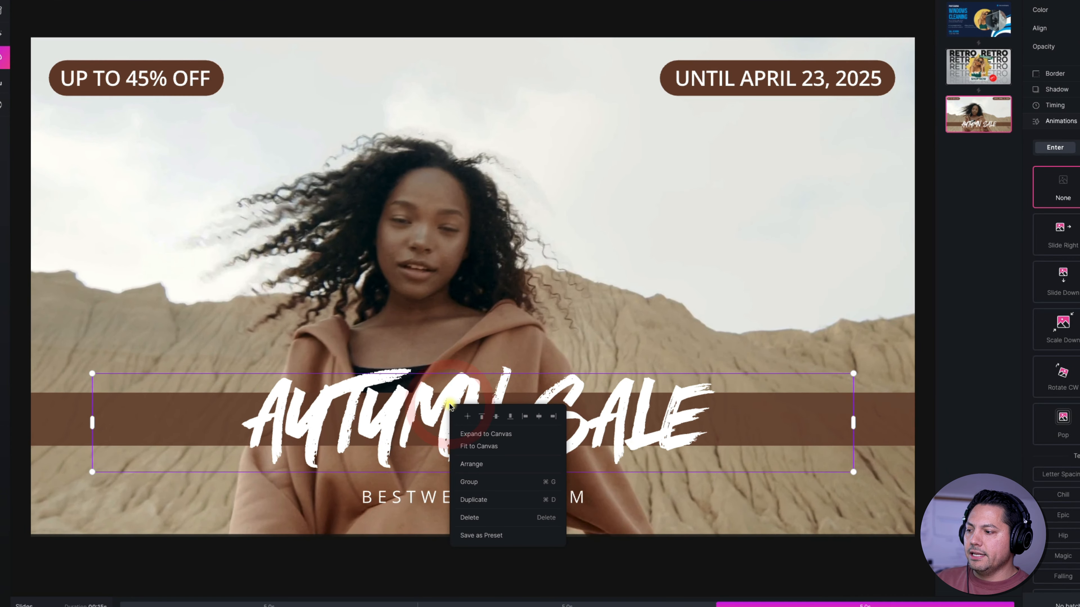
mouse_move(509, 536)
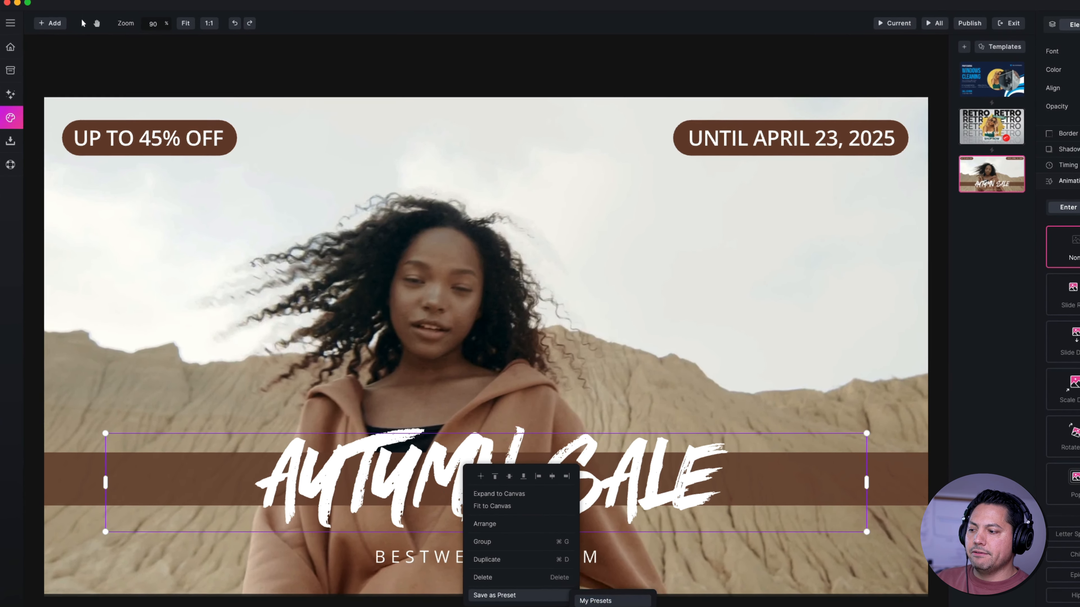
click(582, 541)
click(61, 132)
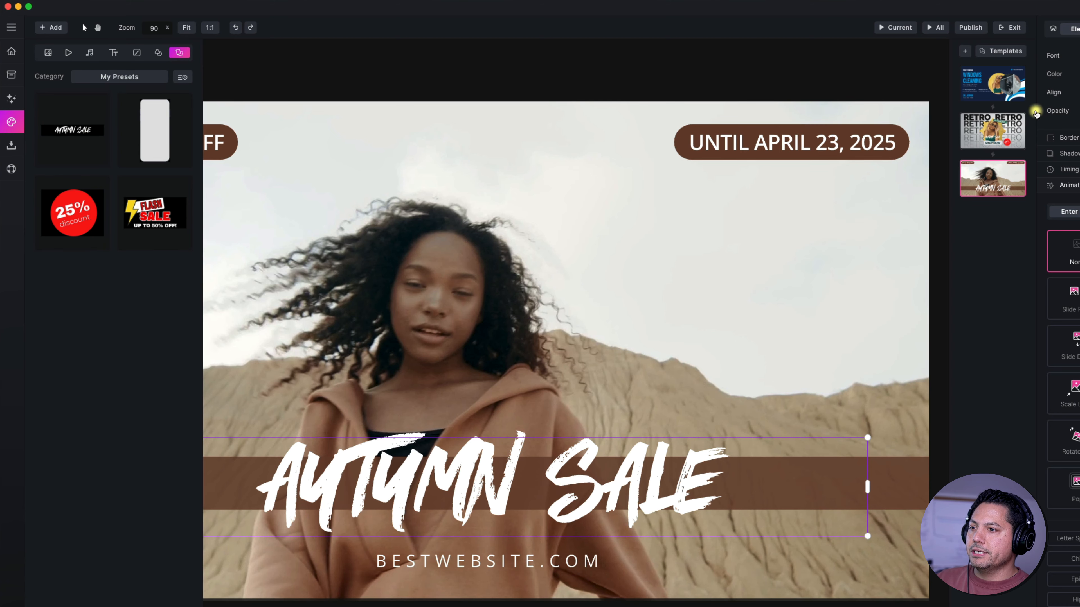
Step: Insert the saved AUTUMN SALE text preset on the WINDOWS CLEANING slide
click(993, 83)
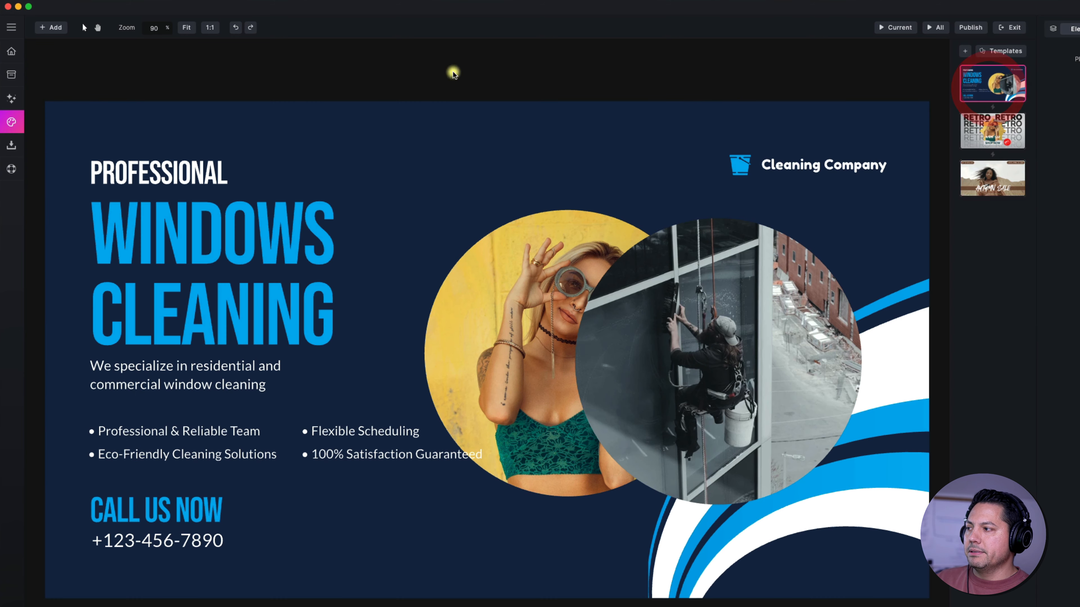
click(51, 28)
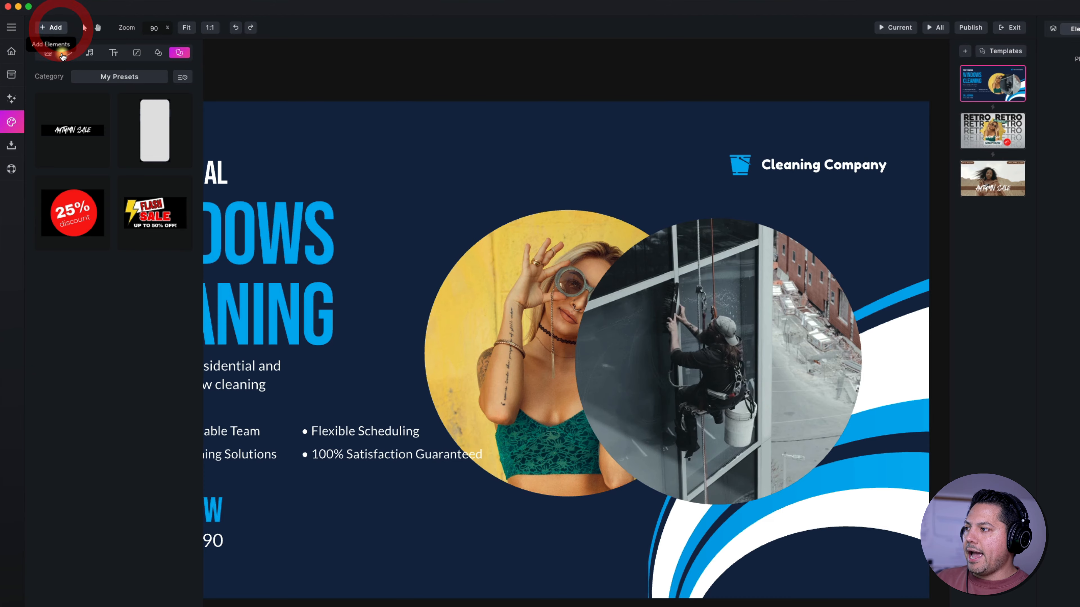
drag(75, 130, 440, 451)
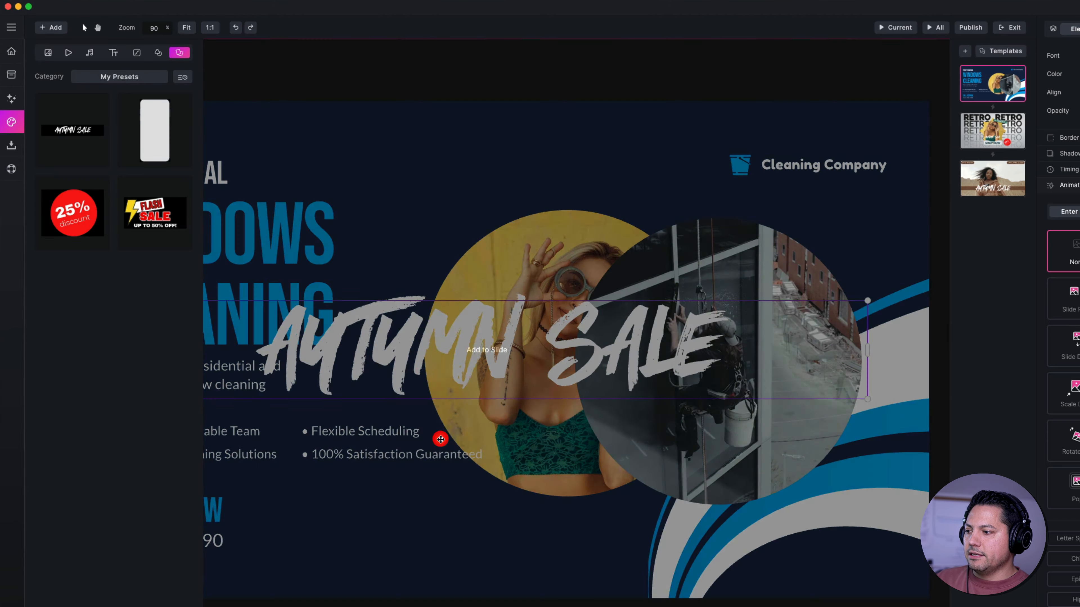
click(318, 201)
click(455, 349)
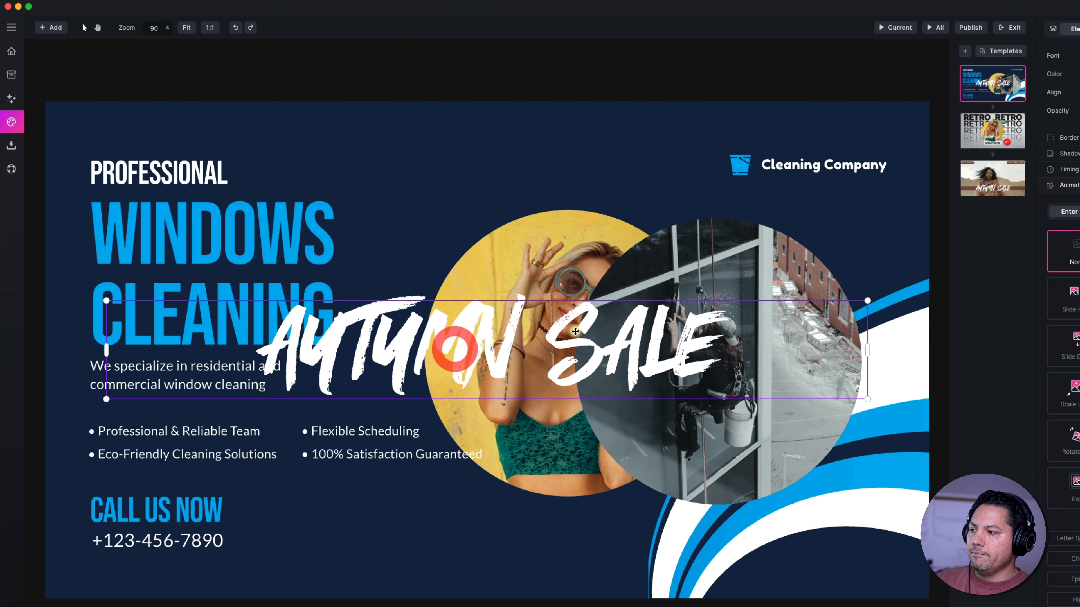
Step: Shrink the AUTUMN SALE text to roughly half size and place it beside the phone number under CALL US NOW
drag(614, 332, 614, 522)
drag(867, 489, 487, 541)
drag(387, 557, 508, 544)
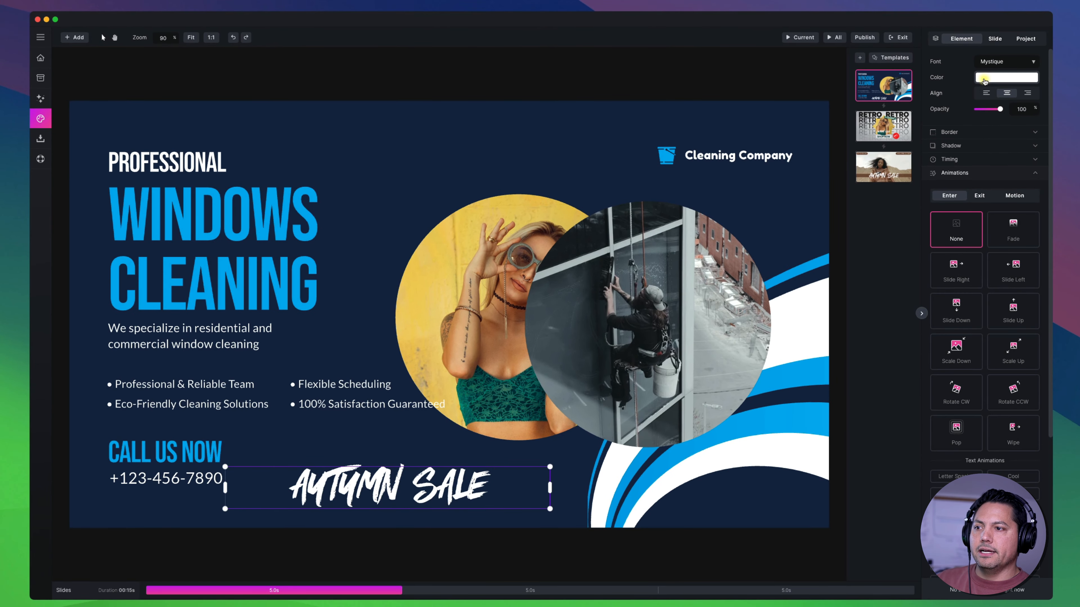
Step: Examine the fill color and font options available for the AUTUMN SALE text, then deselect everything
click(983, 79)
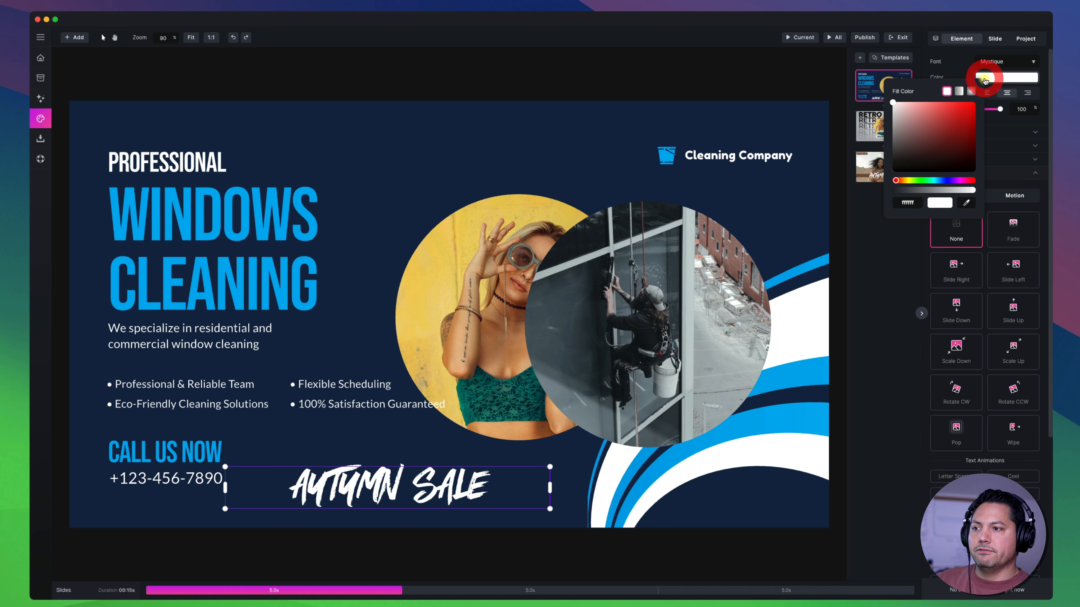
click(994, 60)
click(997, 60)
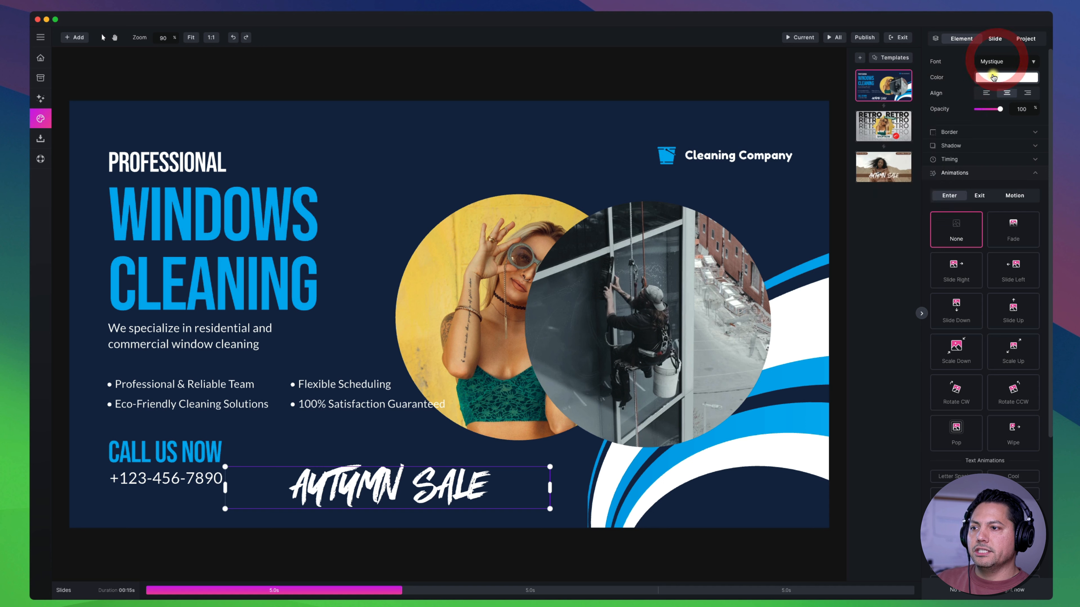
click(1016, 78)
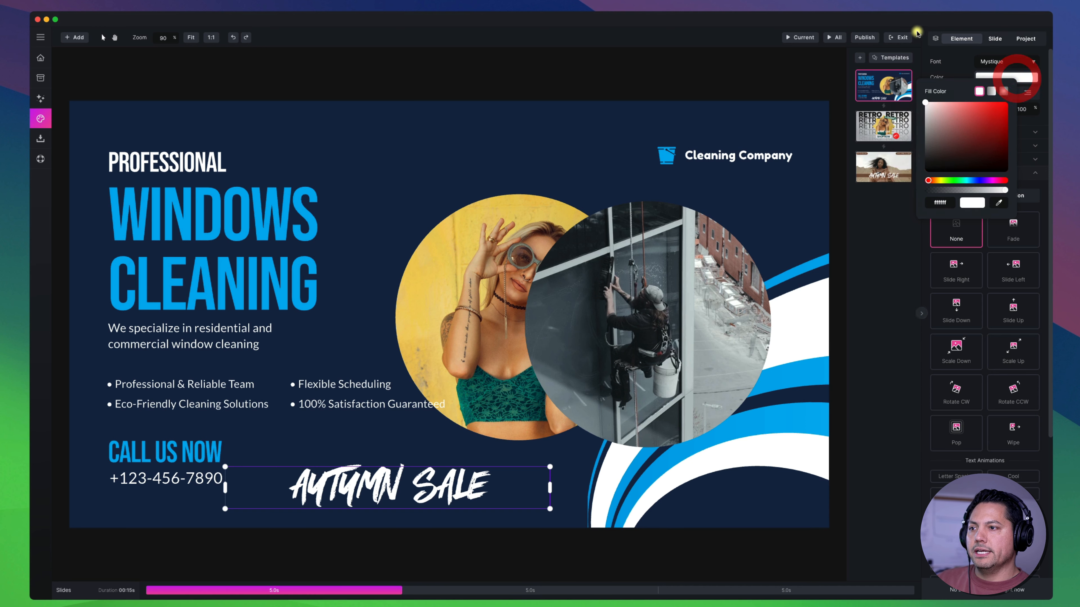
click(387, 435)
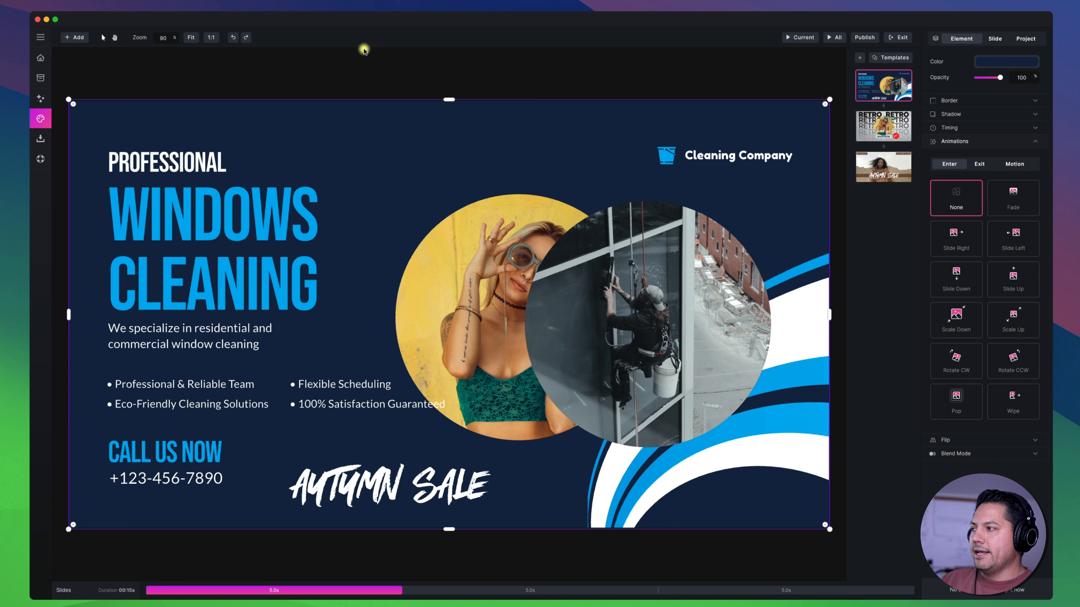
click(279, 63)
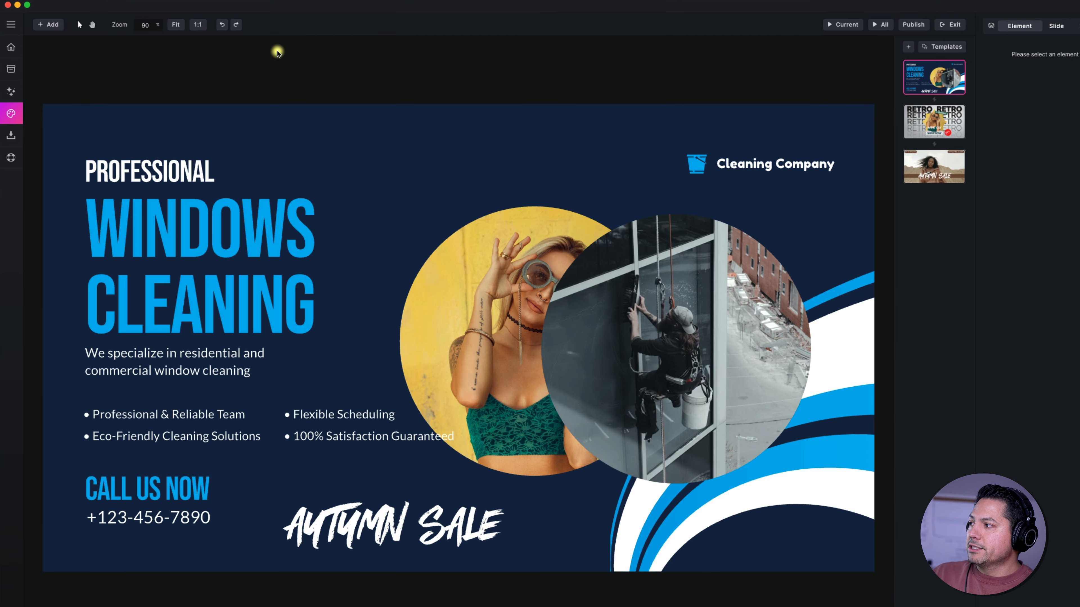
Step: View the project's audio elements and browse the music files in the Media folder that can be imported
click(48, 24)
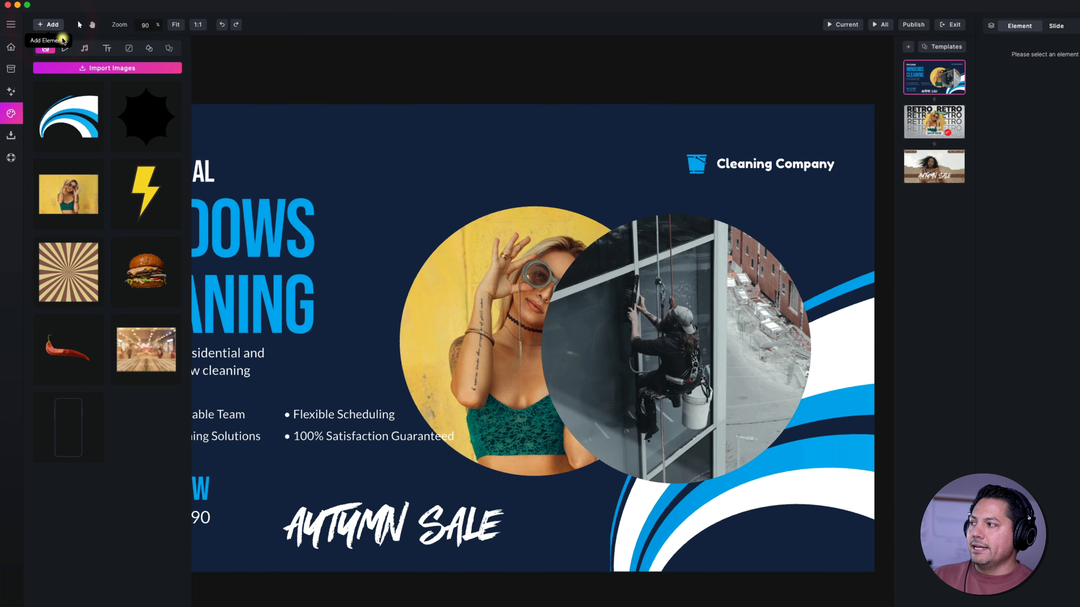
click(84, 48)
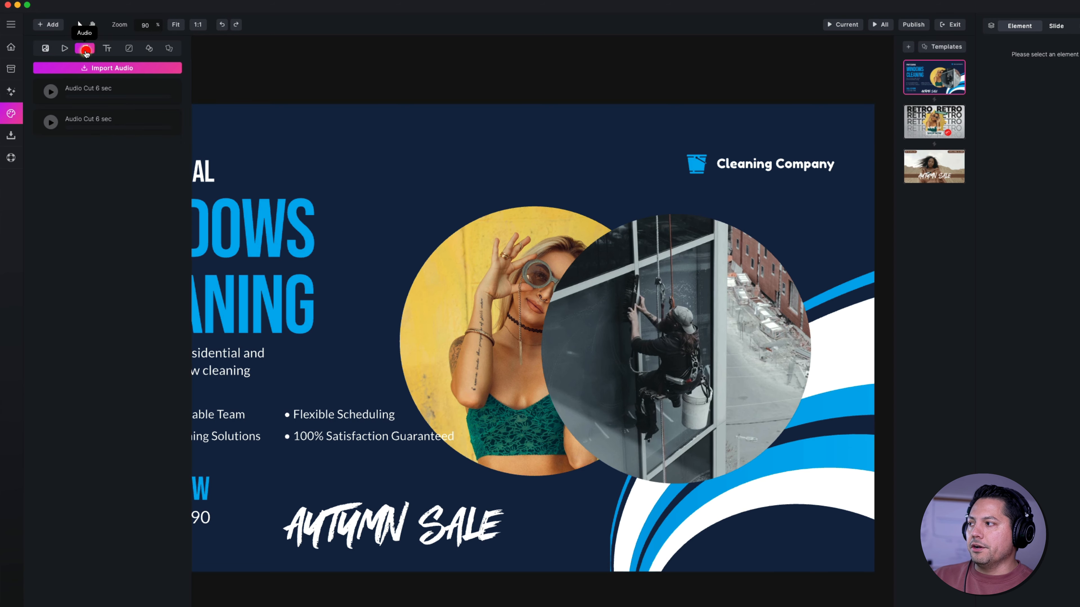
click(106, 70)
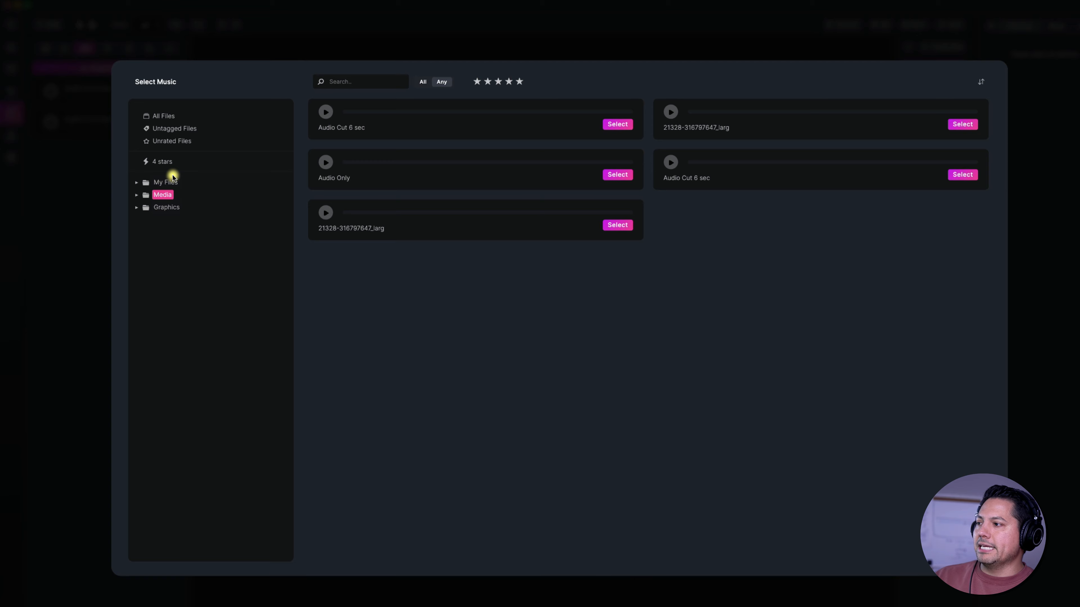
click(380, 129)
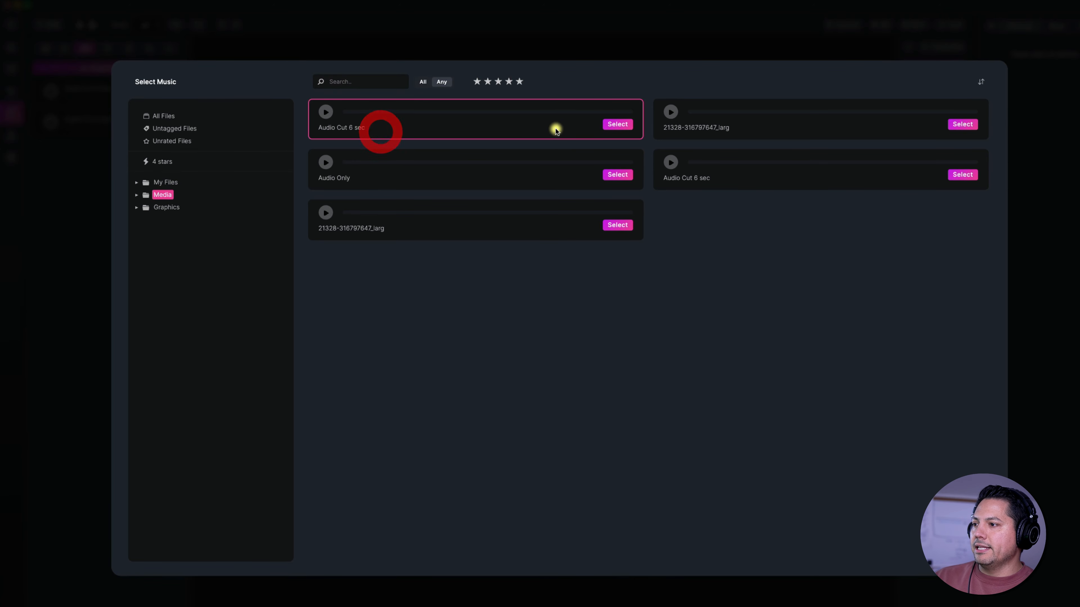
click(614, 175)
click(238, 36)
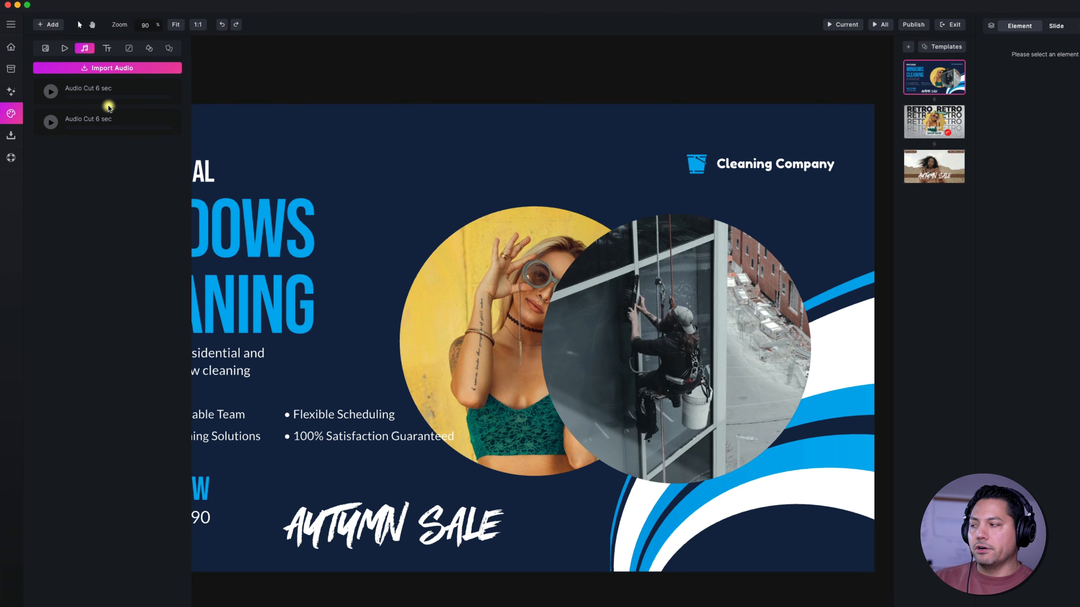
Step: Add the first Audio Cut 6 sec clip to the timeline and extend it to loop across all three slides
drag(82, 90, 435, 272)
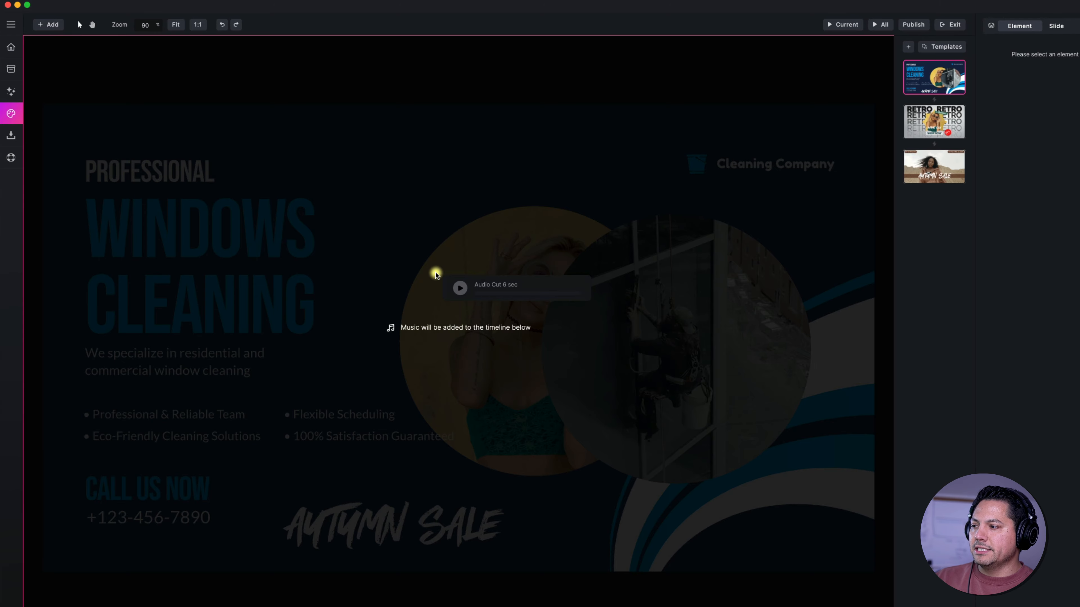
drag(435, 272, 410, 339)
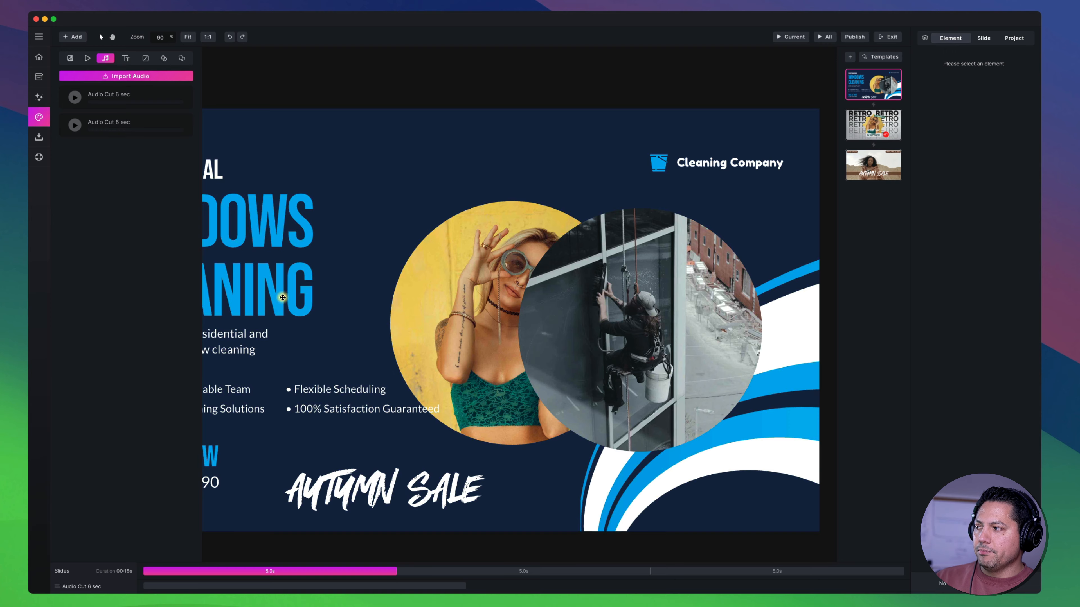
click(70, 37)
click(363, 108)
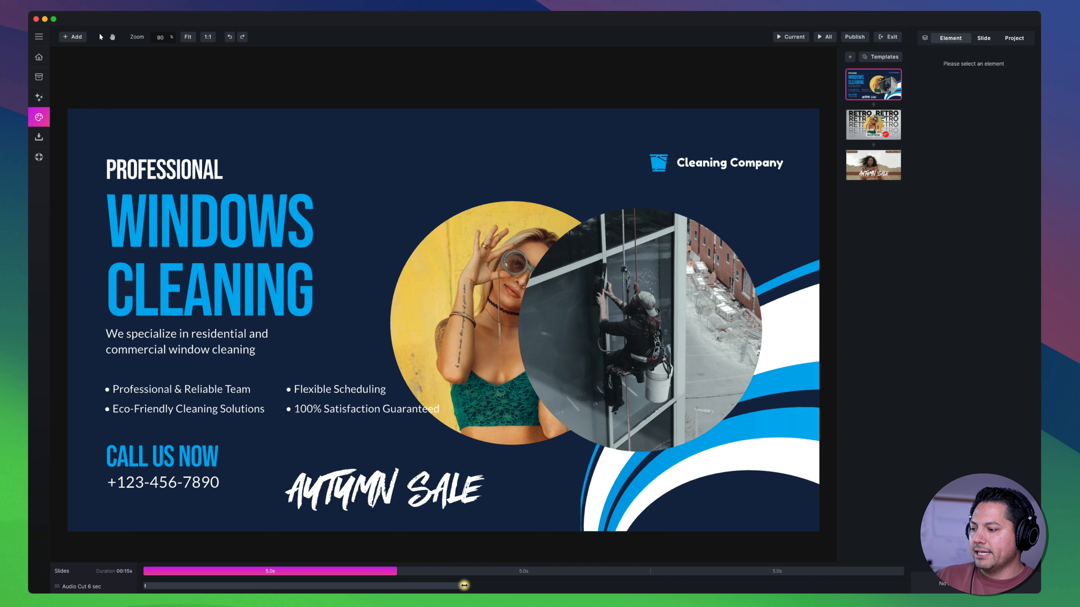
drag(465, 586, 904, 583)
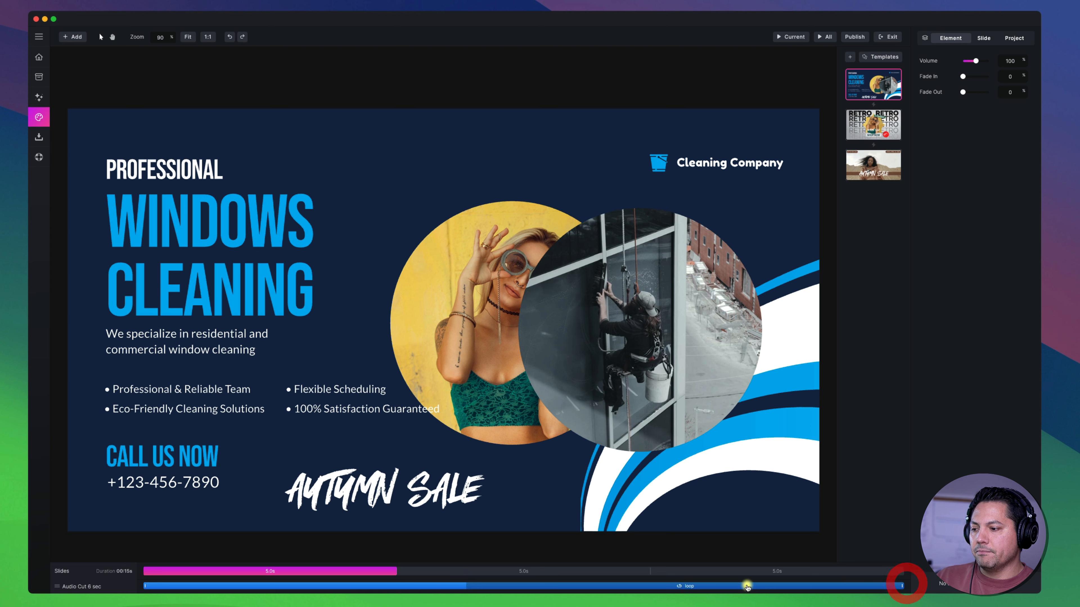